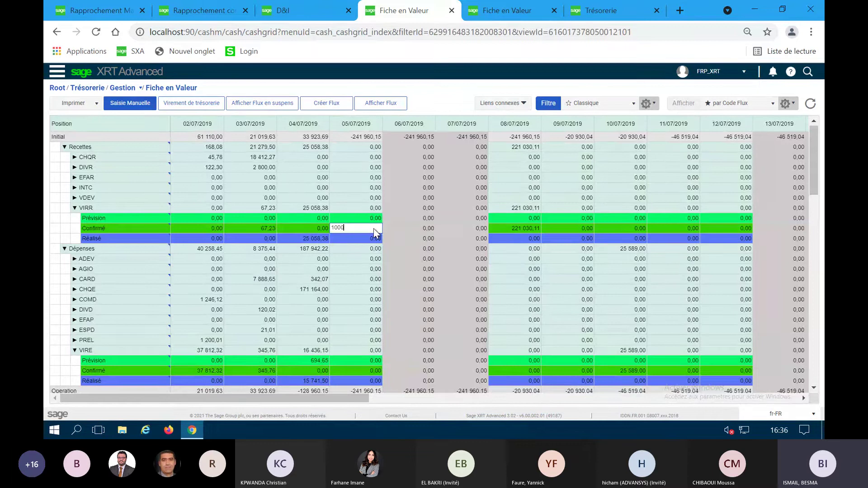
Step: Enter 10 000 as the confirmed VIRR receipt for 05/07/2019 and check the details of its pending flow
key("Return")
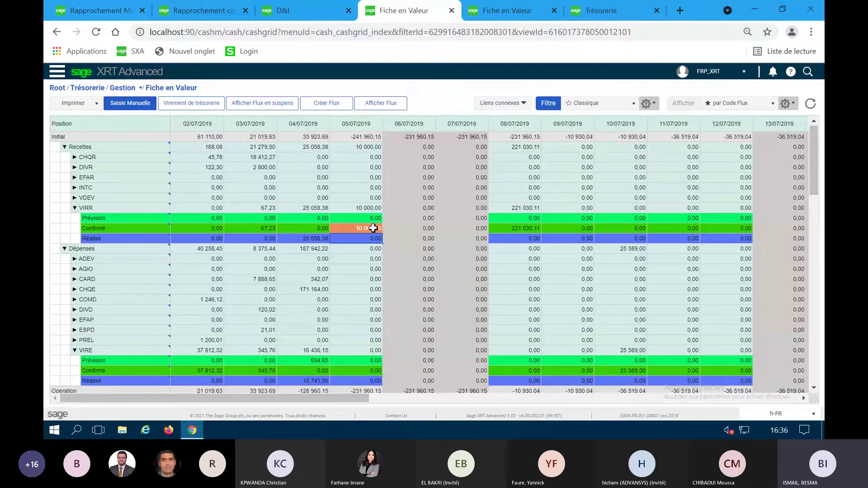
left_click(373, 228)
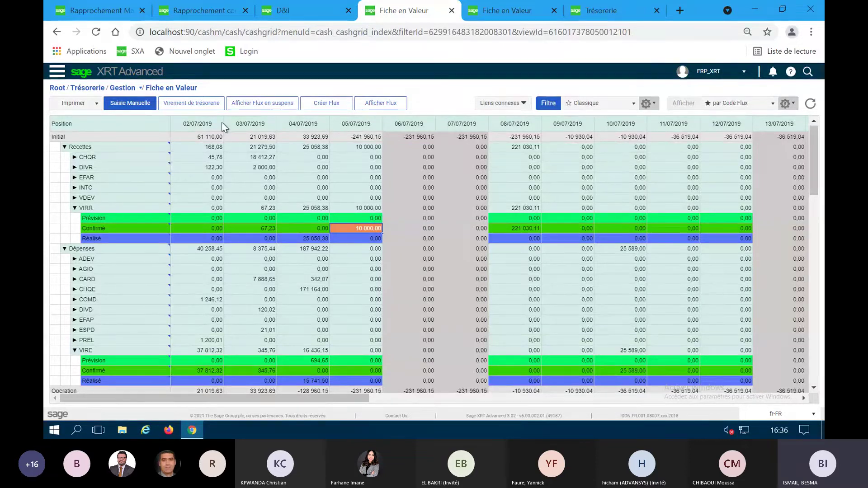
left_click(263, 104)
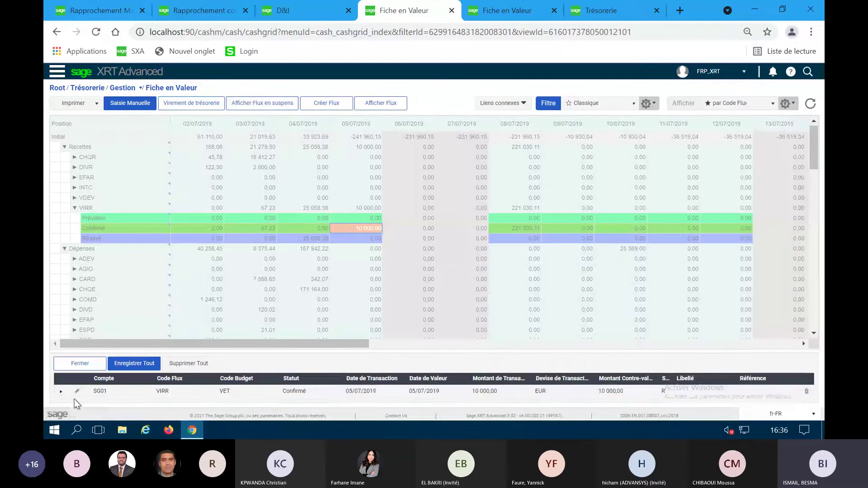
left_click(79, 392)
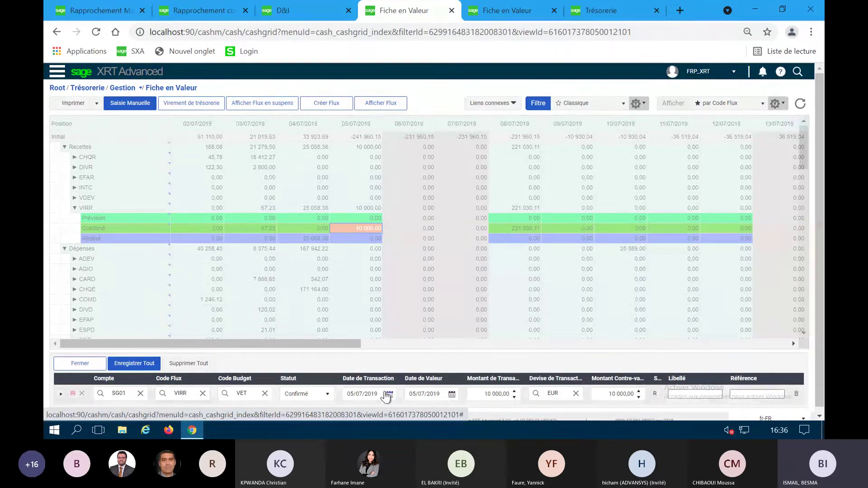
left_click(73, 364)
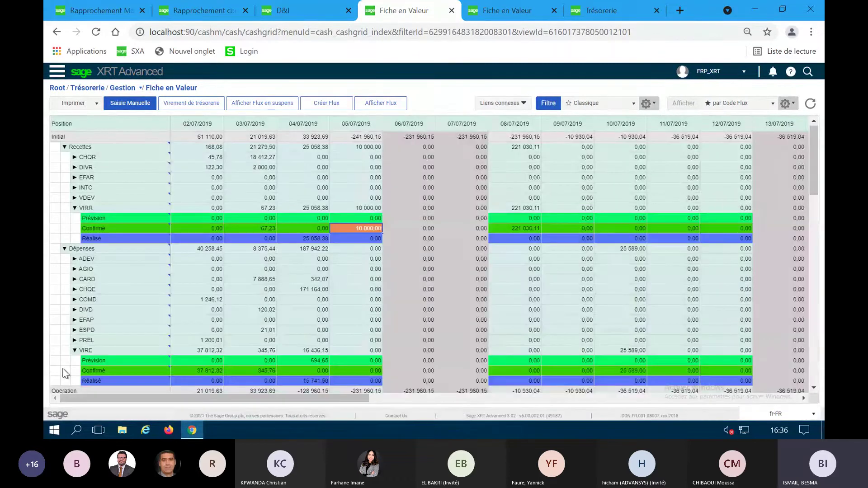
left_click(91, 104)
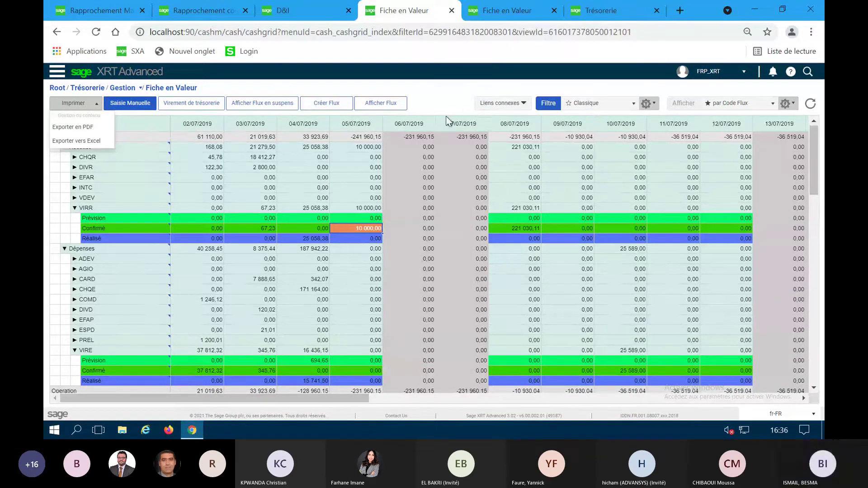
left_click(441, 99)
left_click(500, 104)
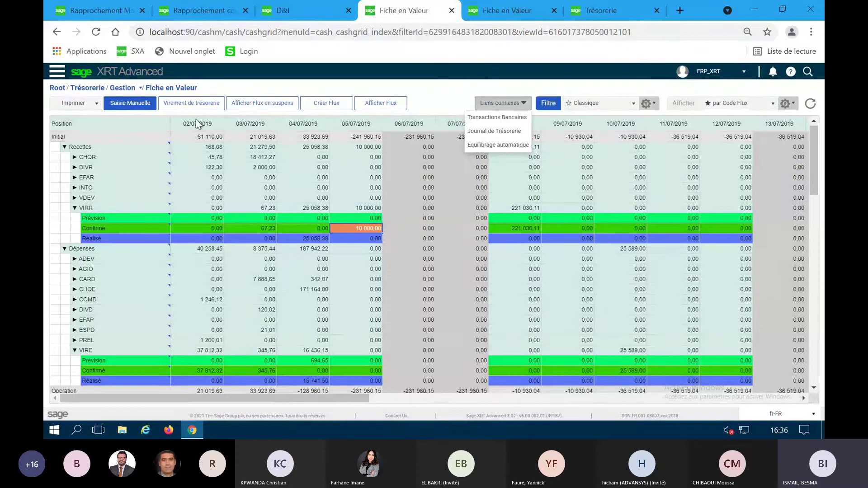
Step: Start a new treasury transfer from the value-date grid and set its transaction to TRE
left_click(185, 107)
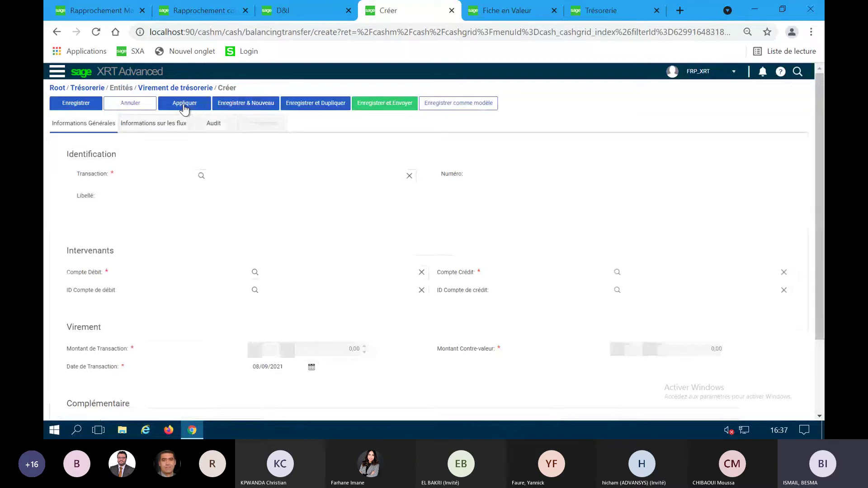
scroll(313, 194, "down", 2)
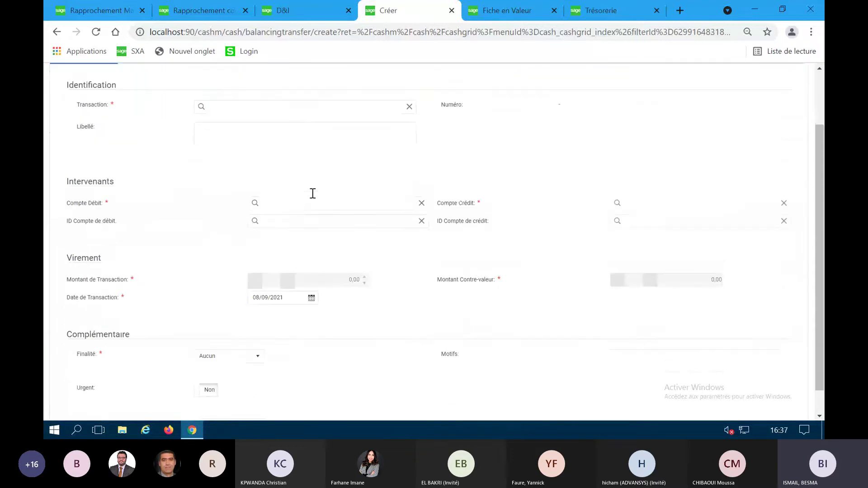
left_click(200, 108)
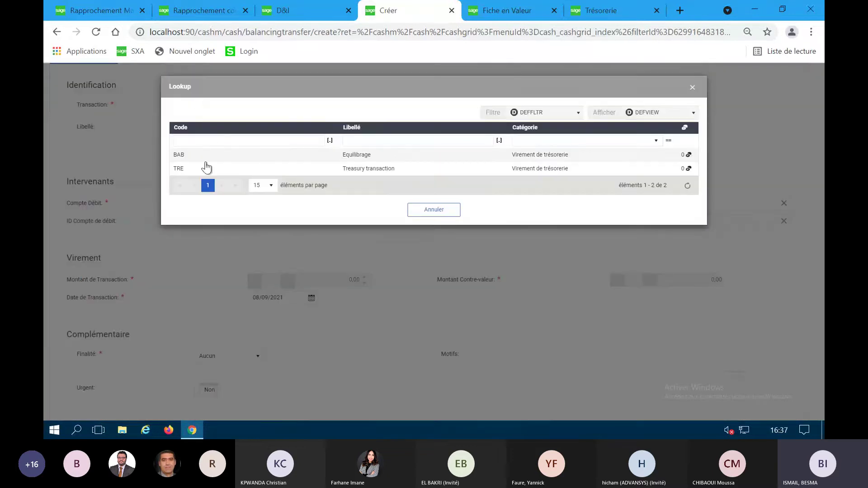
left_click(207, 171)
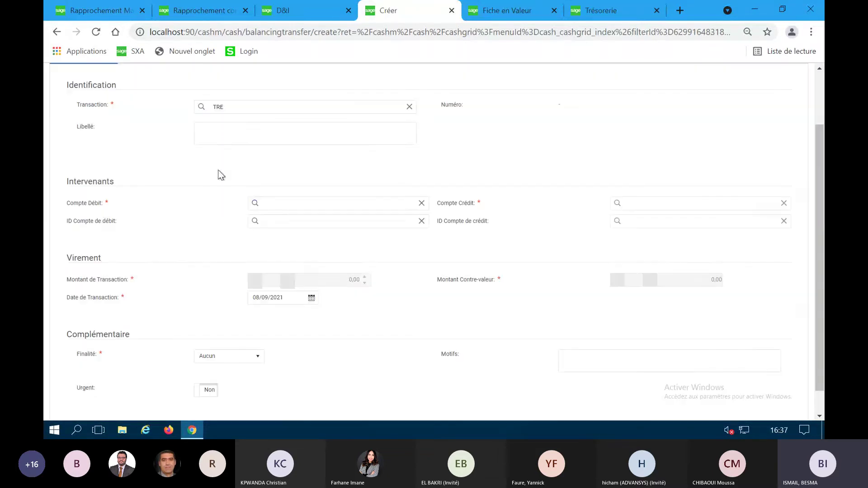
Step: Find the accounts beginning with SG and set SGDEMO as the transfer's debit account
left_click(254, 206)
left_click(213, 140)
type("sg")
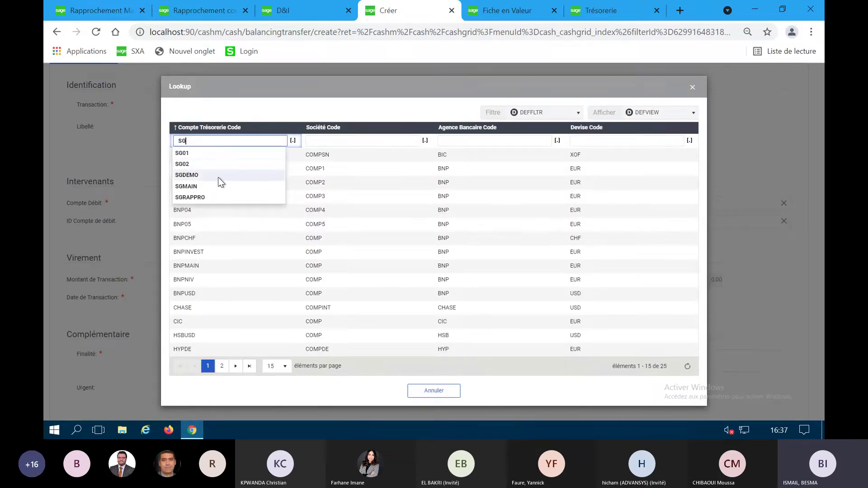
left_click(218, 177)
left_click(203, 154)
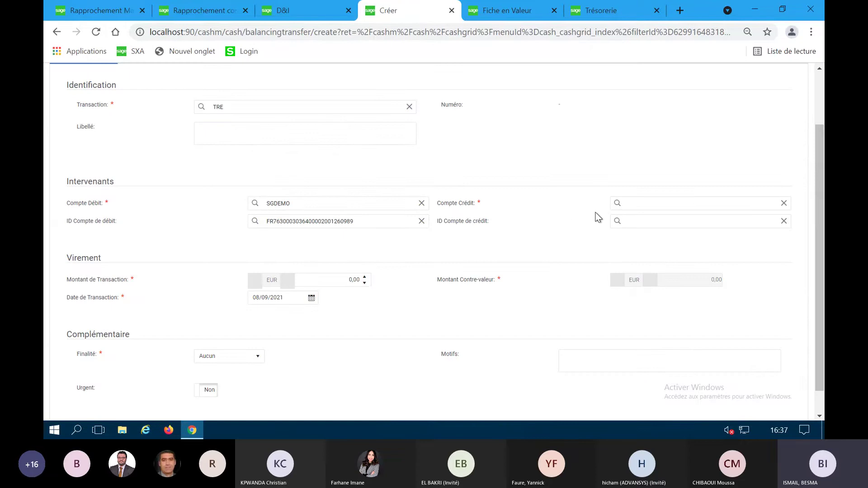
Step: Find the accounts beginning with SG and set SGRAPPRO as the transfer's credit account
left_click(617, 203)
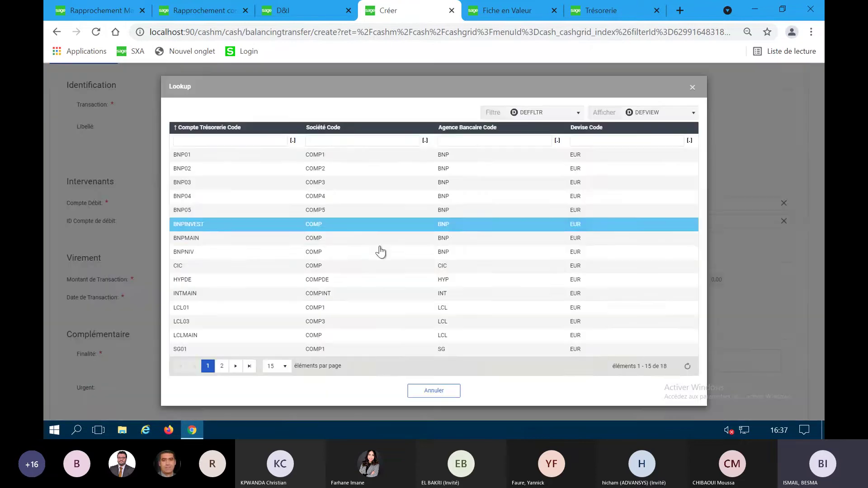
left_click(191, 141)
type("SG")
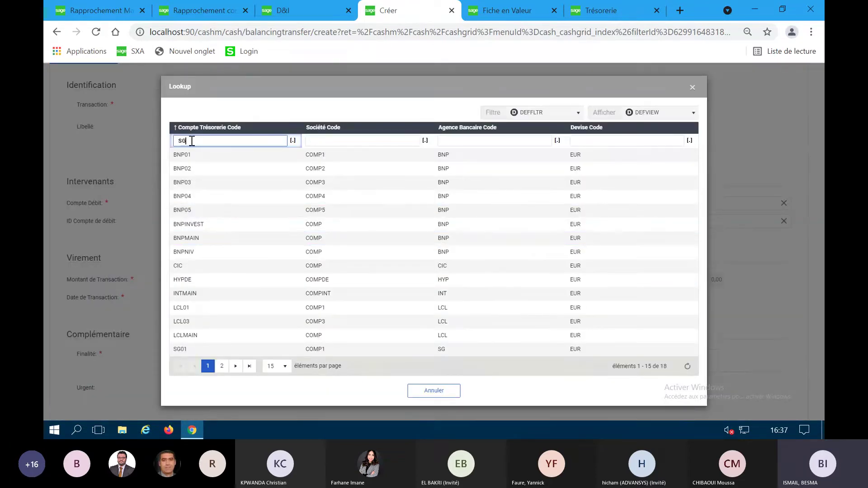
left_click(190, 186)
left_click(219, 156)
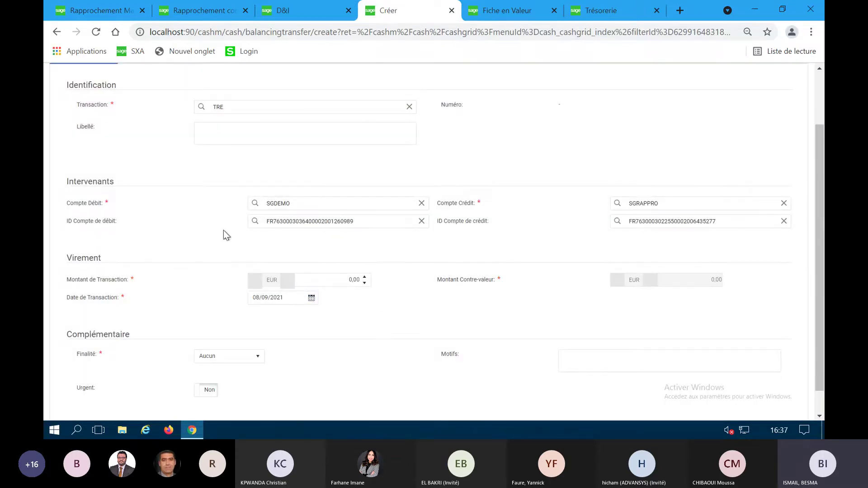
Step: Set the treasury transfer's transaction amount to 1 200,00 EUR
scroll(257, 219, "up", 2)
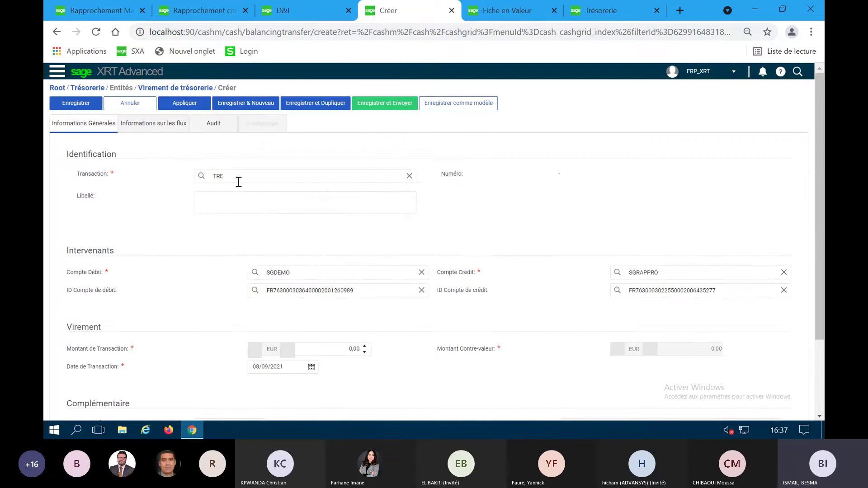
left_click(162, 122)
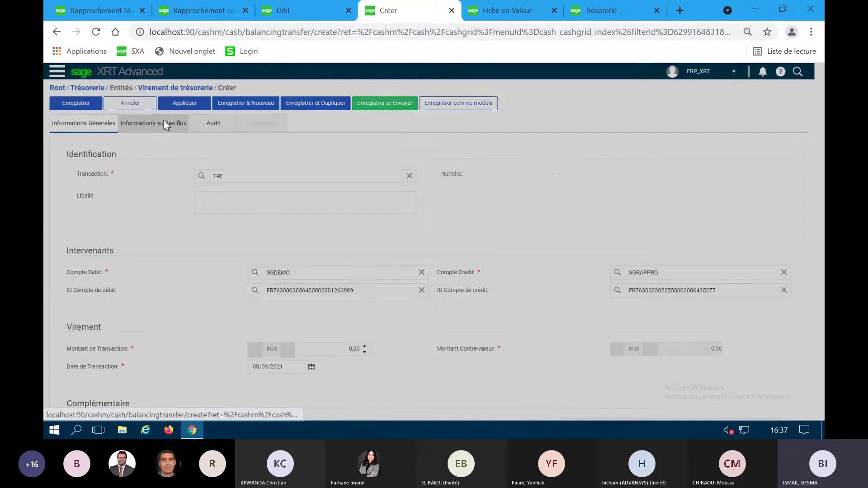
left_click(446, 126)
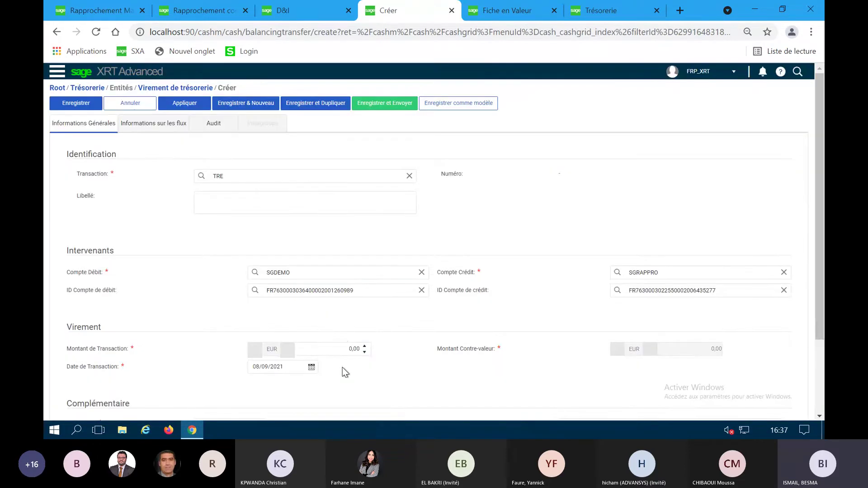
left_click(343, 348)
type("1200")
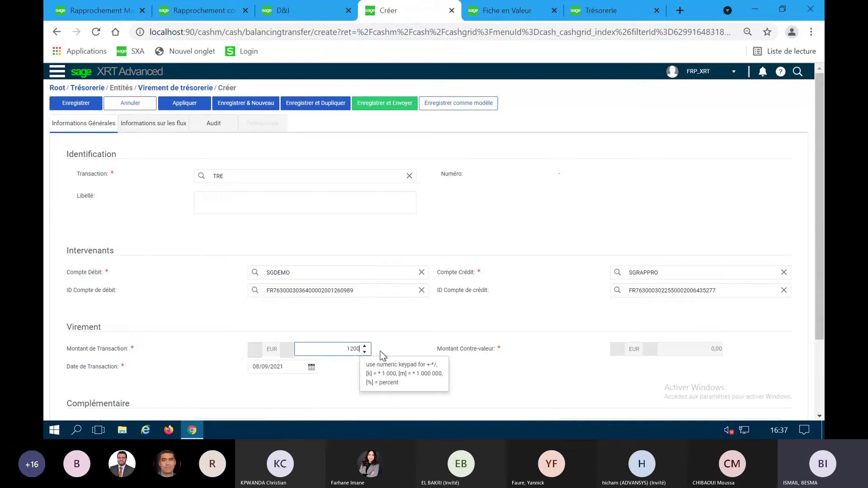
key("Tab")
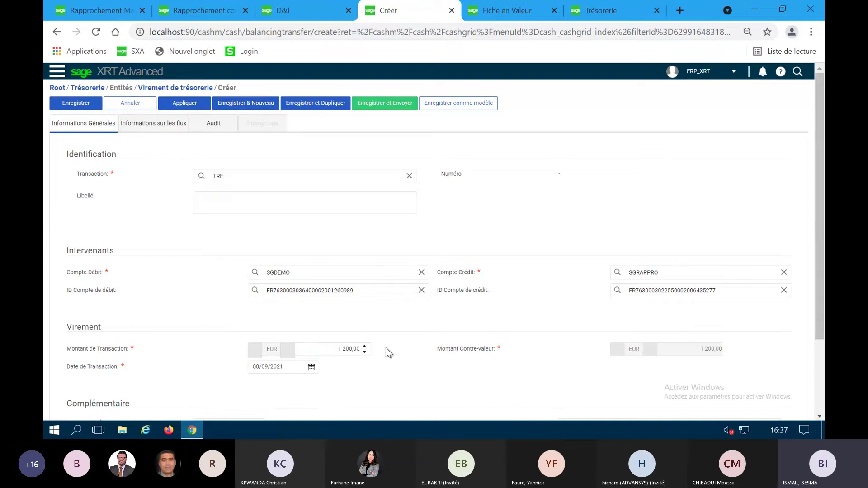
Step: Examine the transfer's flow lines, the editable fields of the SGDEMO line and the audit information, and discard the transfer
left_click(126, 132)
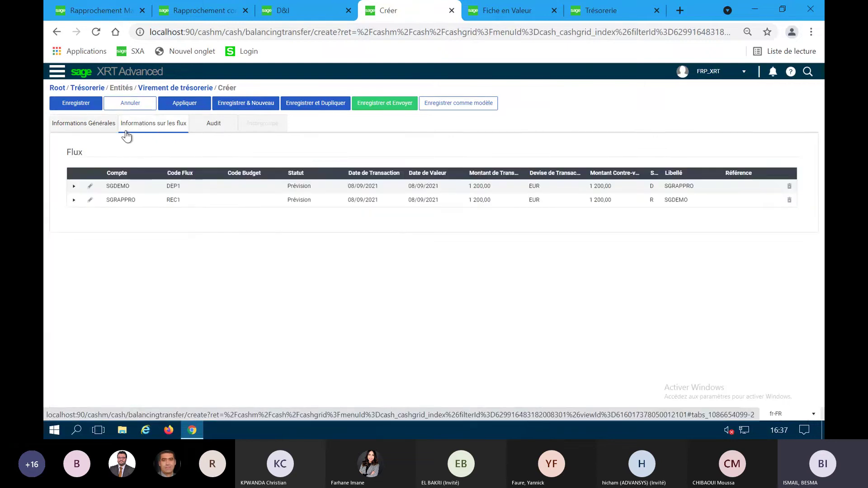
left_click(89, 186)
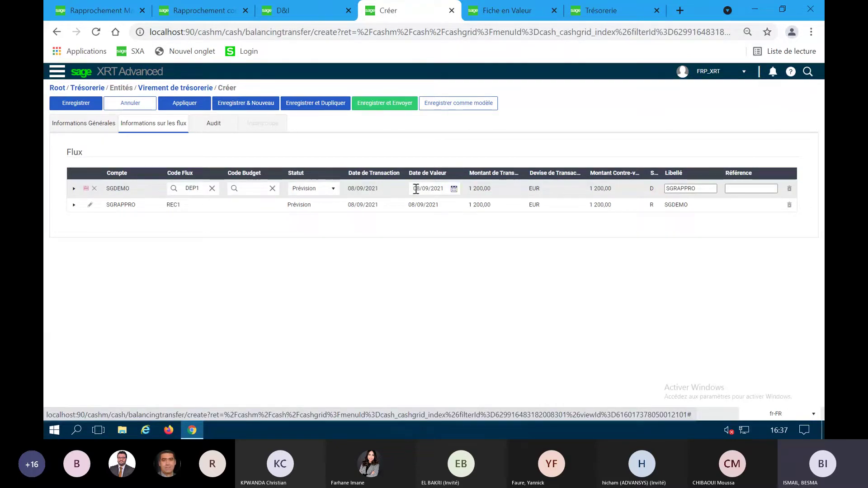
left_click(337, 190)
left_click(417, 238)
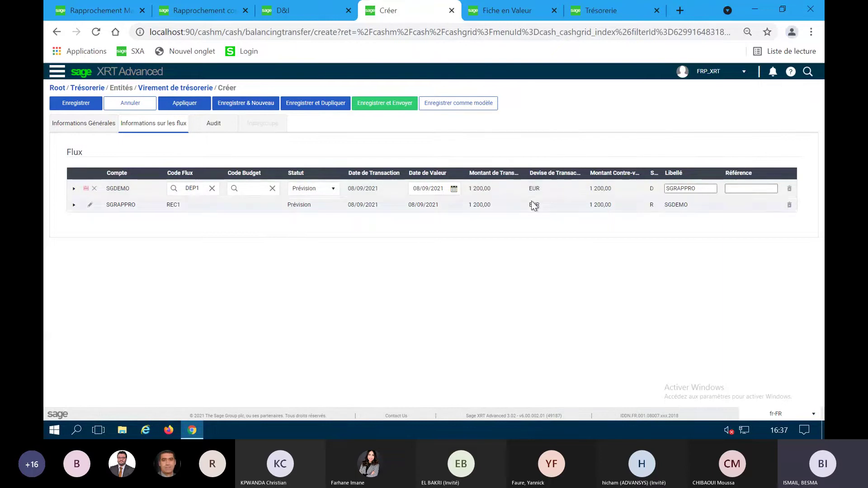
left_click(87, 188)
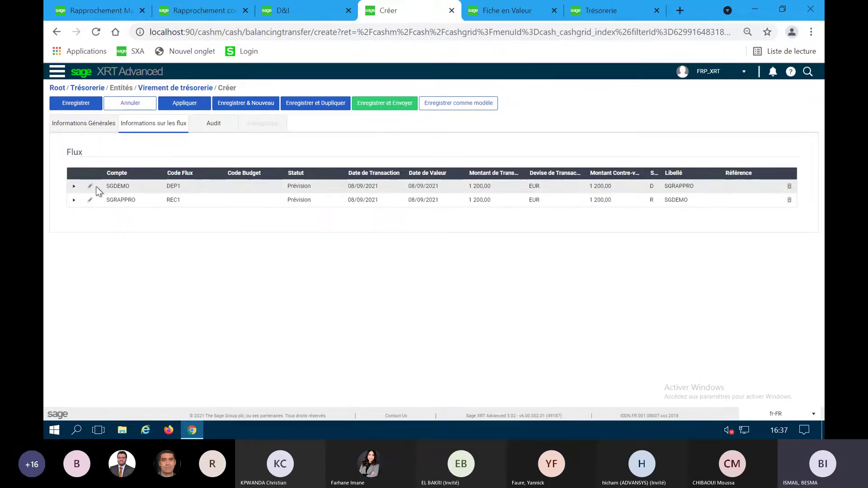
left_click(218, 126)
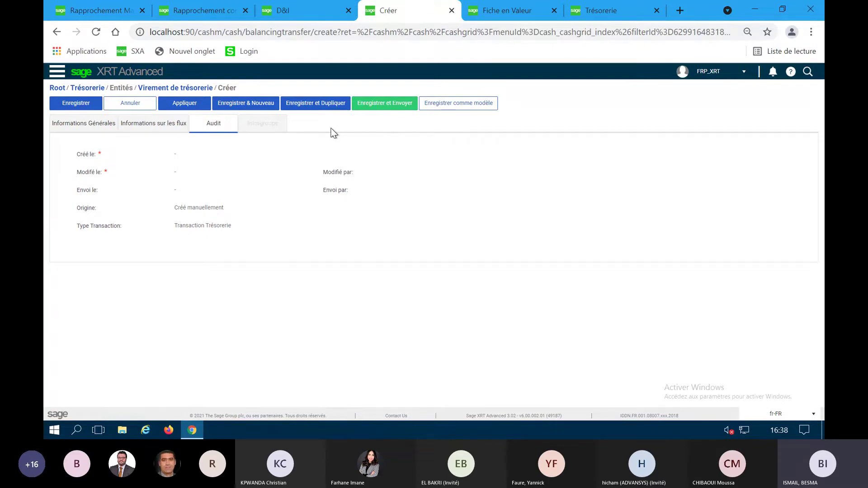
left_click(115, 105)
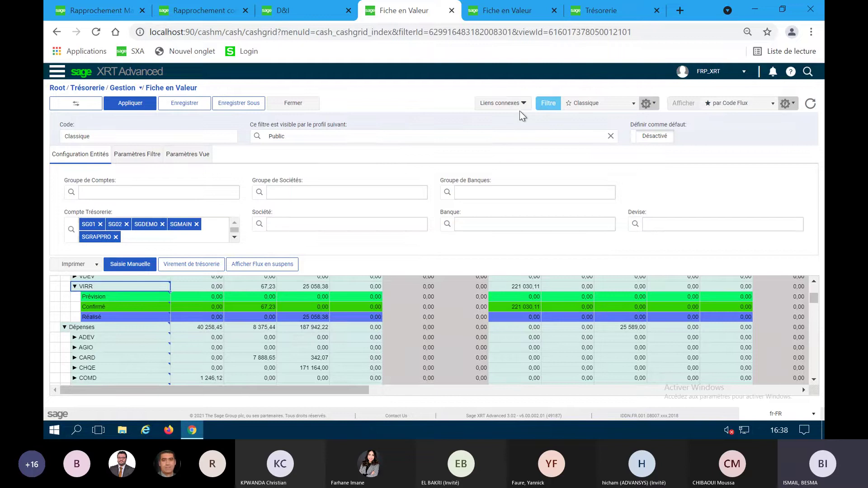
Step: Go to the related automatic balancing page (Equilibrage automatique) and view its available filters, keeping POOLSG
left_click(480, 103)
left_click(511, 144)
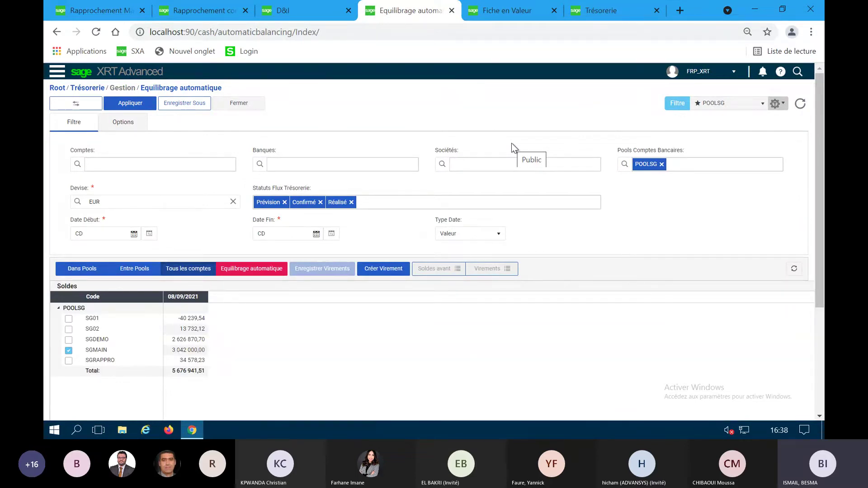
left_click(727, 107)
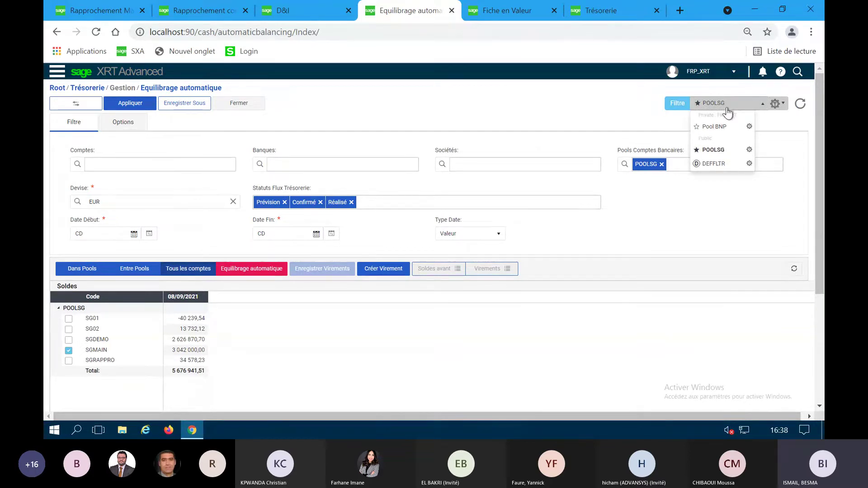
left_click(736, 212)
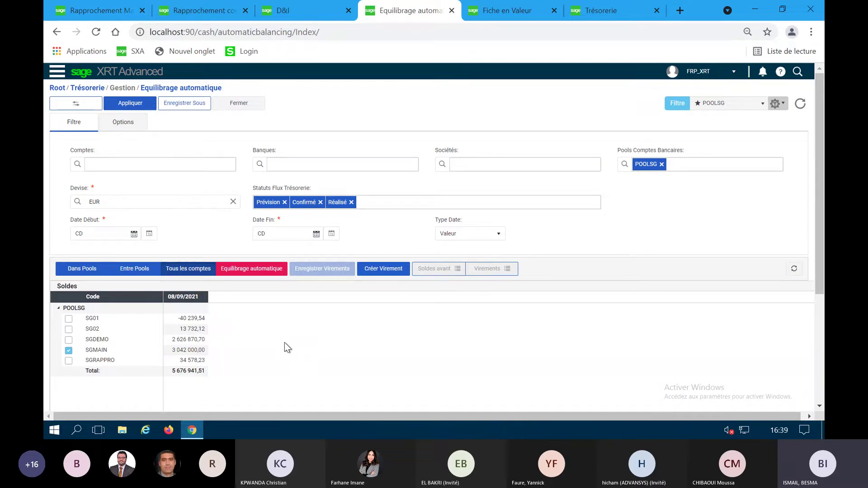
Step: Run automatic balancing on the POOLSG accounts, enlarge the balances area and display the balances before balancing beside the new ones
left_click(232, 269)
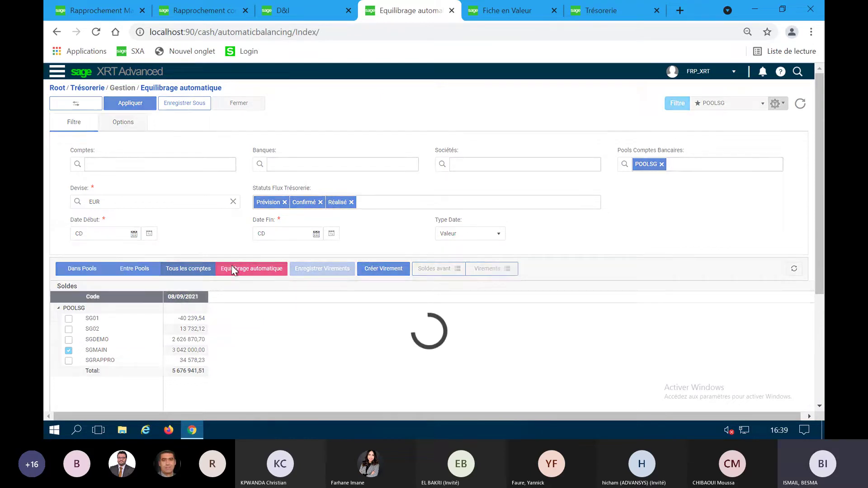
scroll(437, 386, "down", 3)
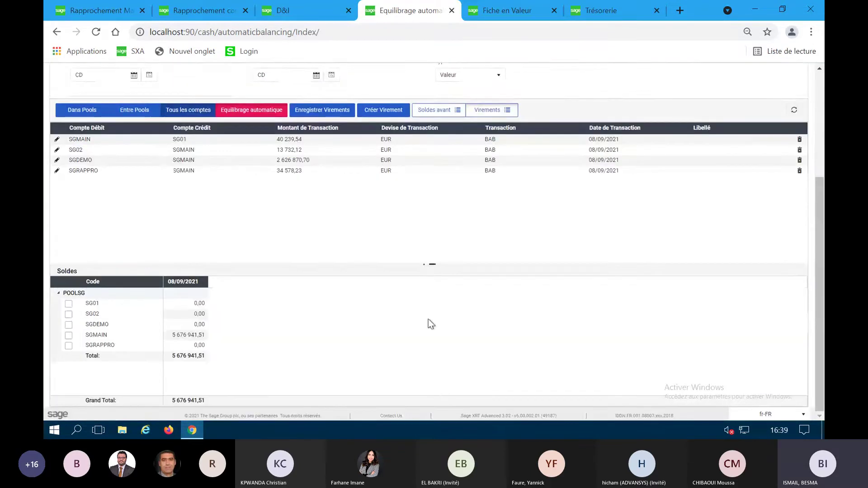
left_click_drag(432, 257, 420, 189)
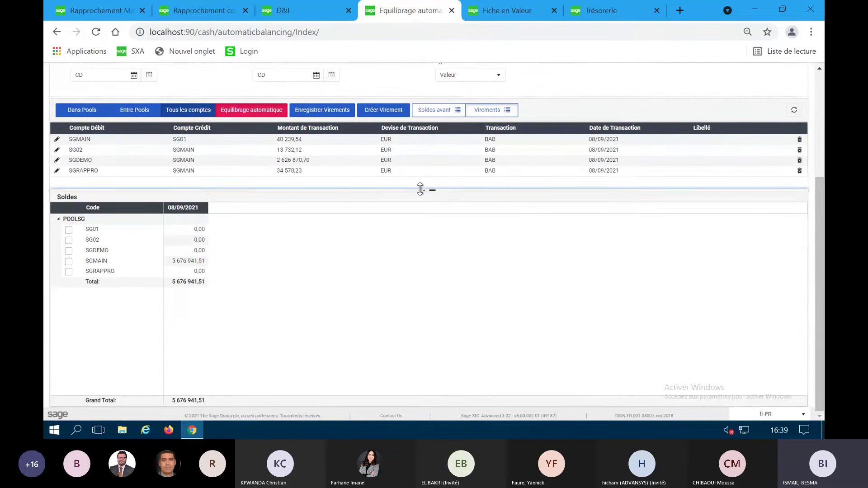
left_click(450, 112)
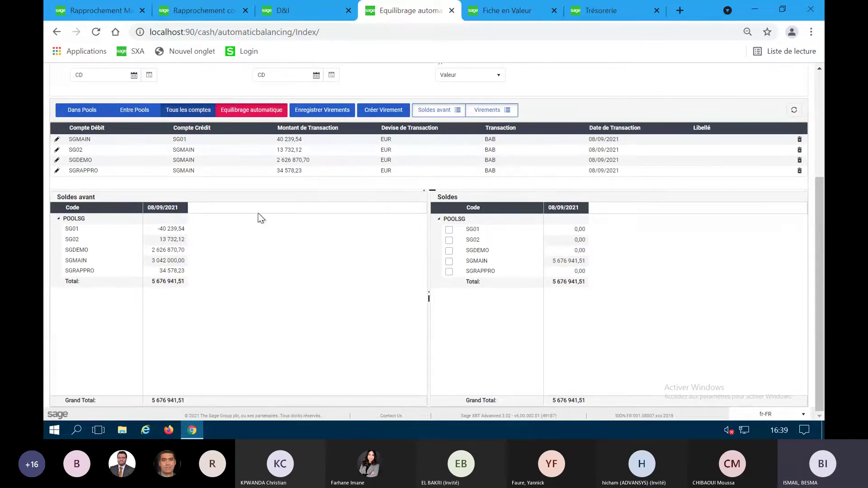
Step: Set the transaction amount of the SGRAPPRO to SGMAIN balancing transfer to 354,00 EUR
left_click(319, 163)
left_click(311, 174)
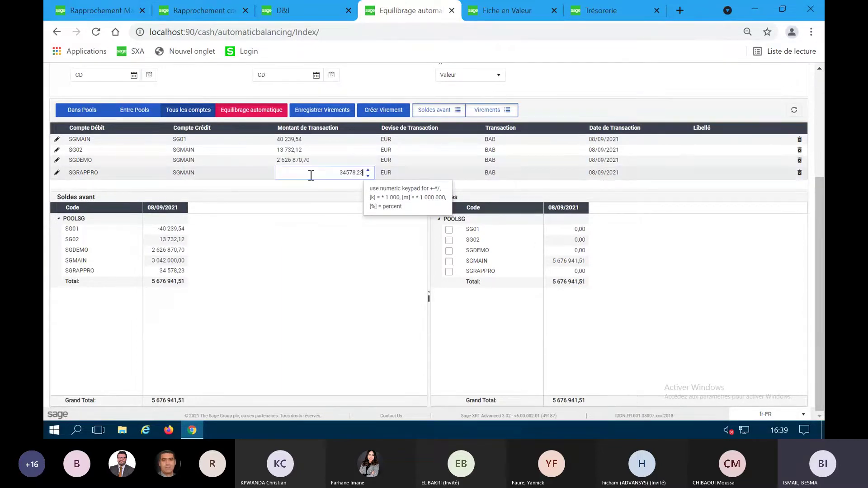
key("BackSpace")
key("BackSpace")
key("BackSpace")
key("BackSpace")
key("BackSpace")
key("BackSpace")
key("BackSpace")
type("54")
left_click(344, 234)
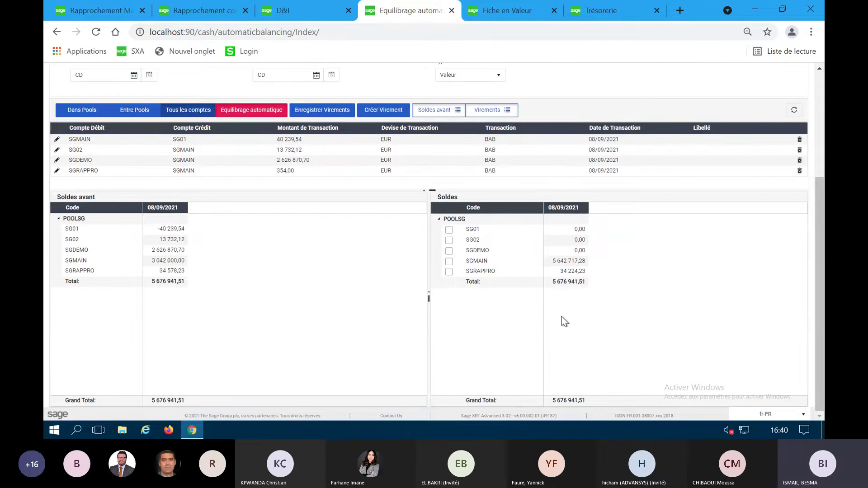
Step: Leave automatic balancing without saving the proposed transfers and go to the Journal de Trésorerie
scroll(561, 316, "up", 4)
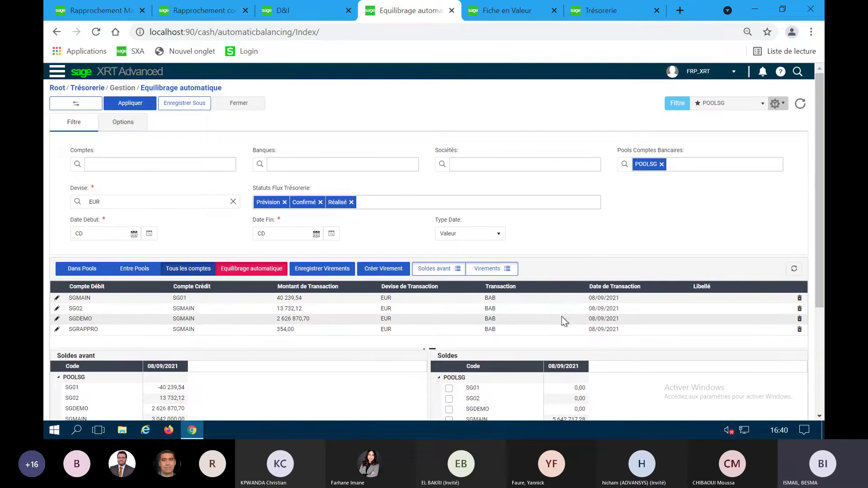
left_click(55, 77)
left_click(63, 119)
left_click(182, 116)
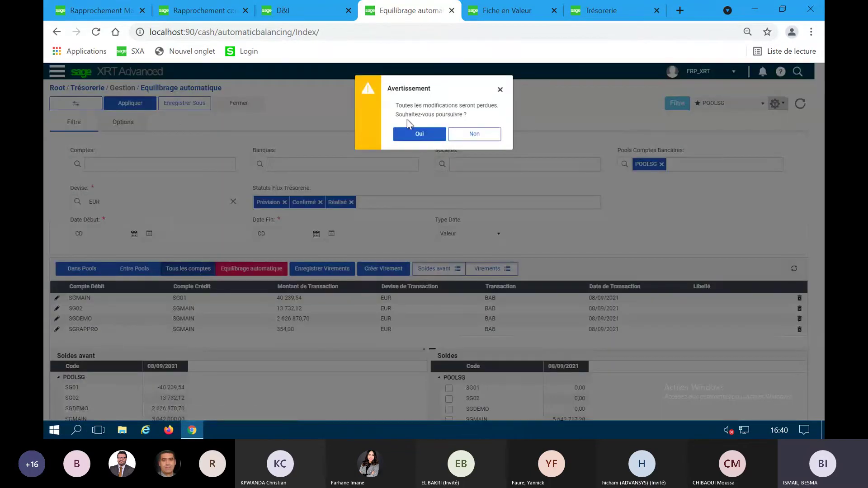
left_click(411, 133)
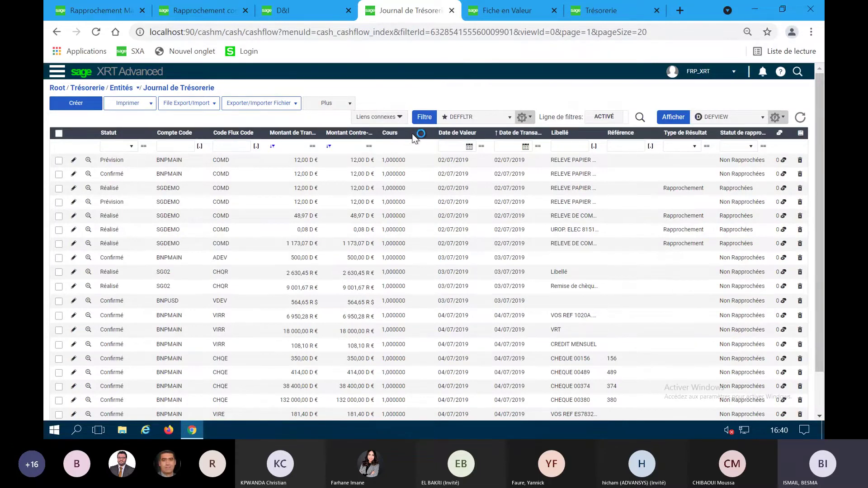
Step: View the blank flow creation form and cancel it, then view the details of the first BNPMAIN flow and return to the journal
left_click(70, 109)
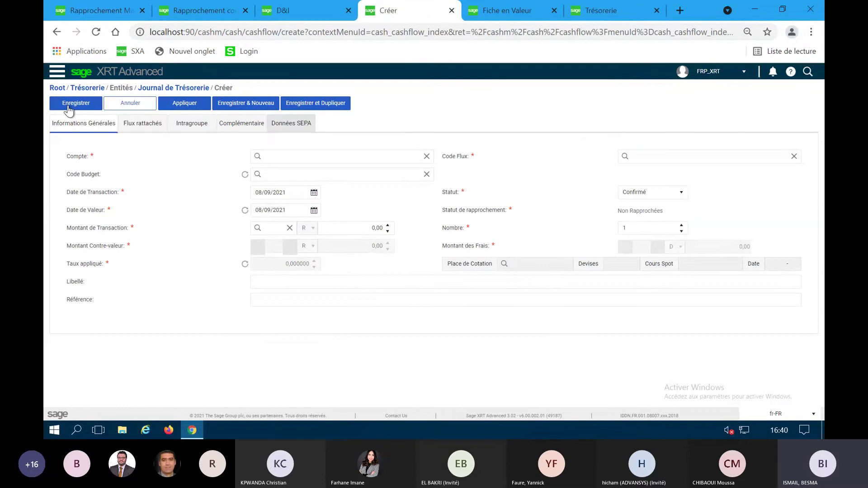
left_click(139, 110)
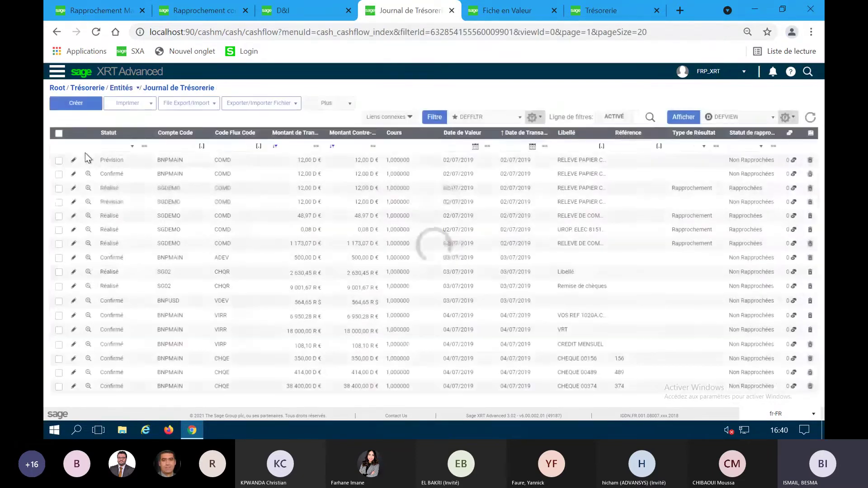
left_click(89, 161)
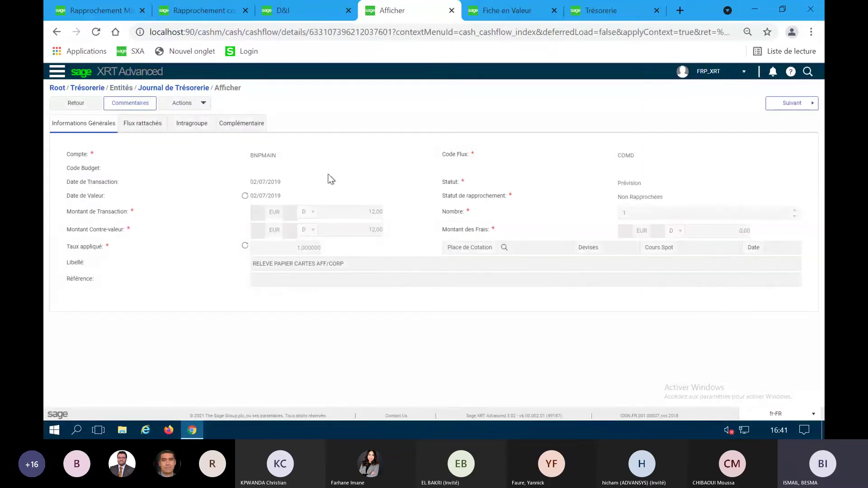
left_click(75, 103)
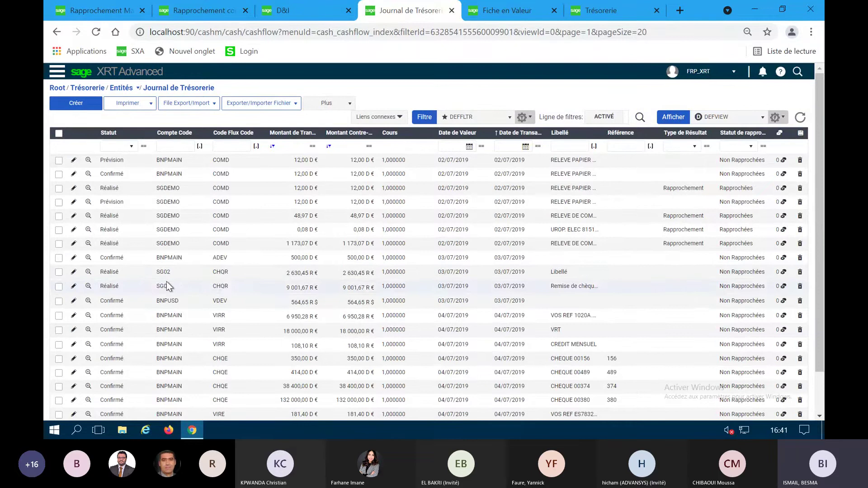
Step: Filter the treasury journal on account code BNPMAIN using a value from the list, and clear that column filter
left_click(175, 257)
left_click_drag(176, 257, 172, 145)
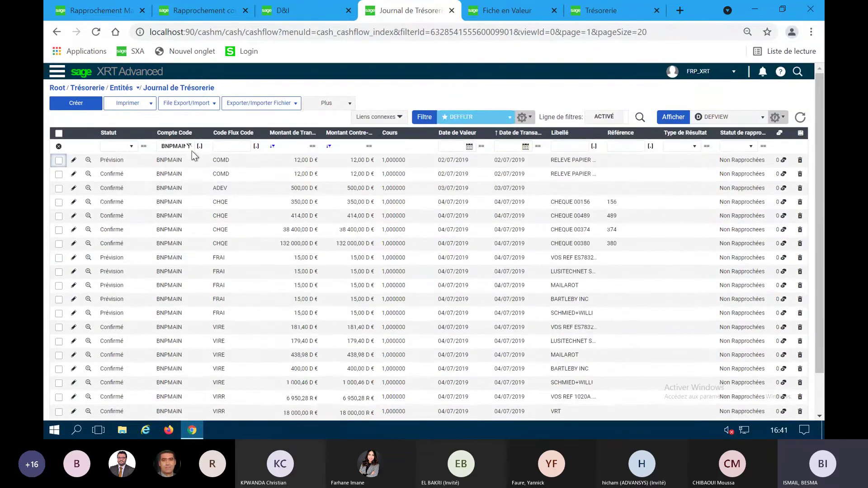
left_click(189, 145)
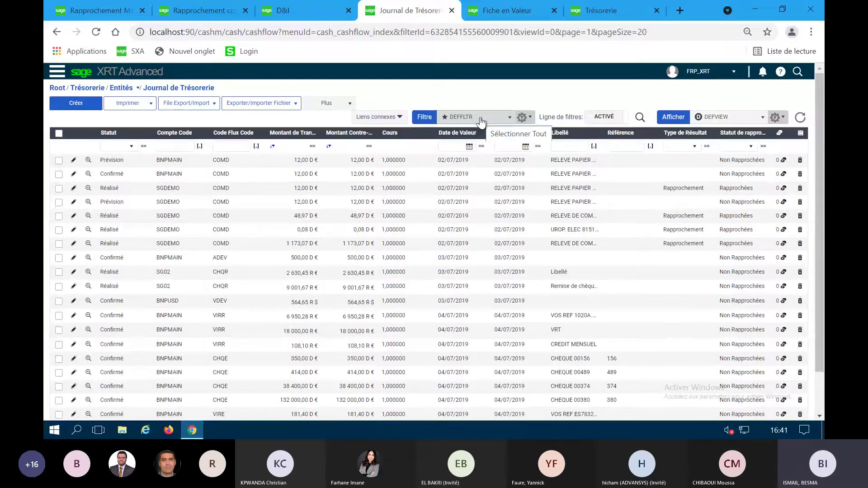
Step: View the journal's flows through the saved filters Origine, Réalisé and EAMO in turn
left_click(481, 120)
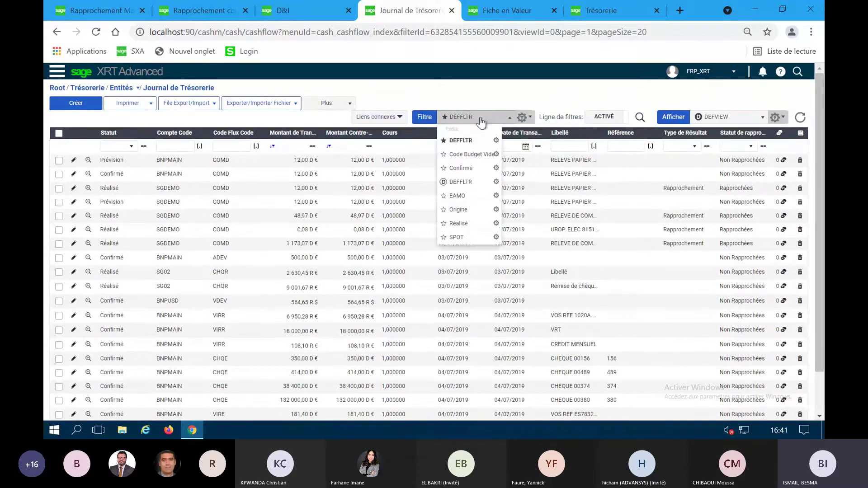
left_click(476, 212)
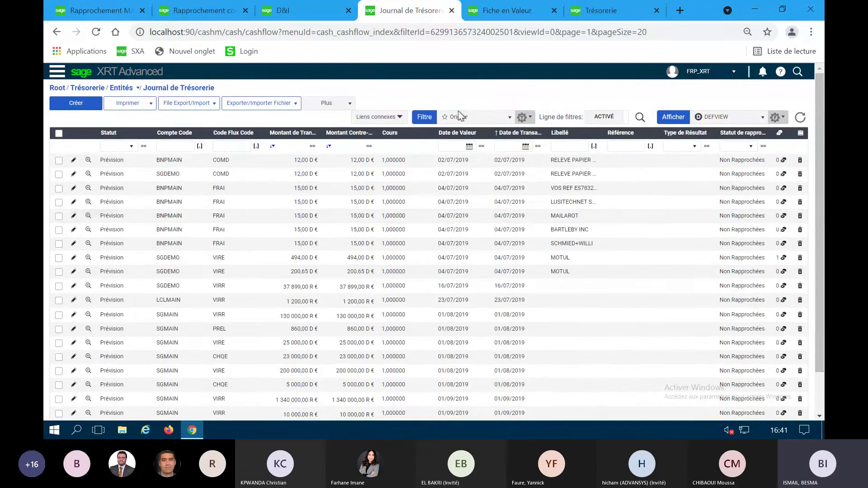
left_click(459, 117)
left_click(457, 224)
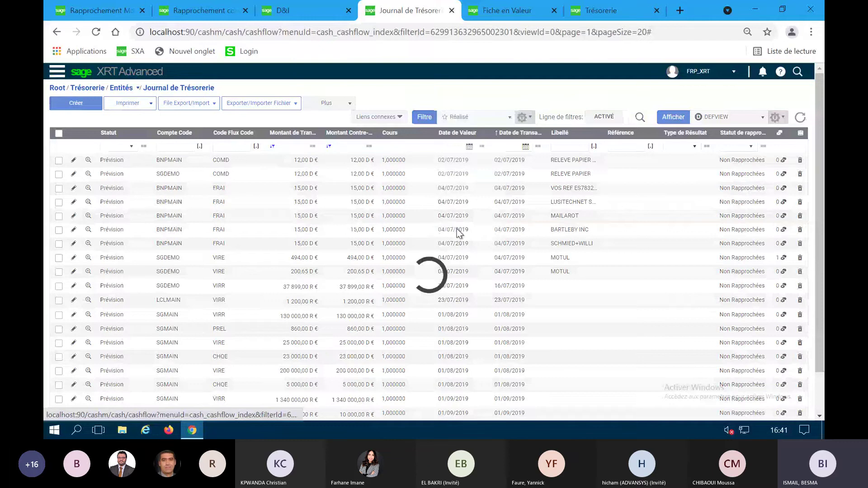
left_click(470, 116)
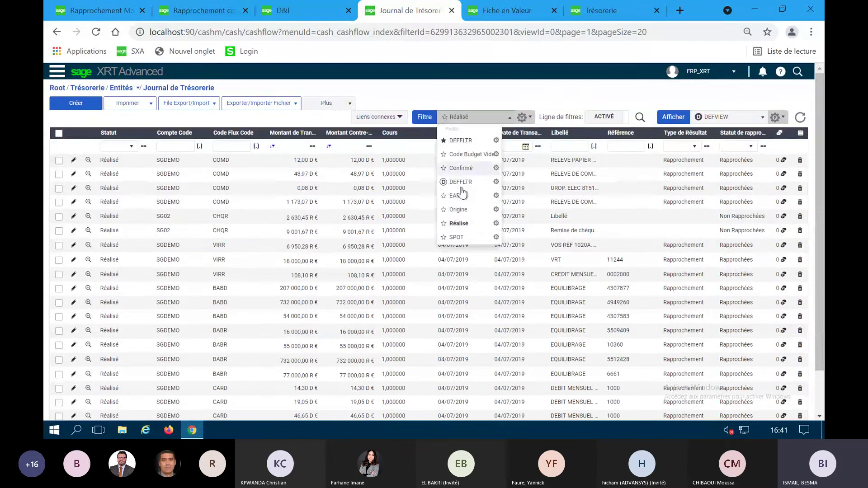
left_click(457, 195)
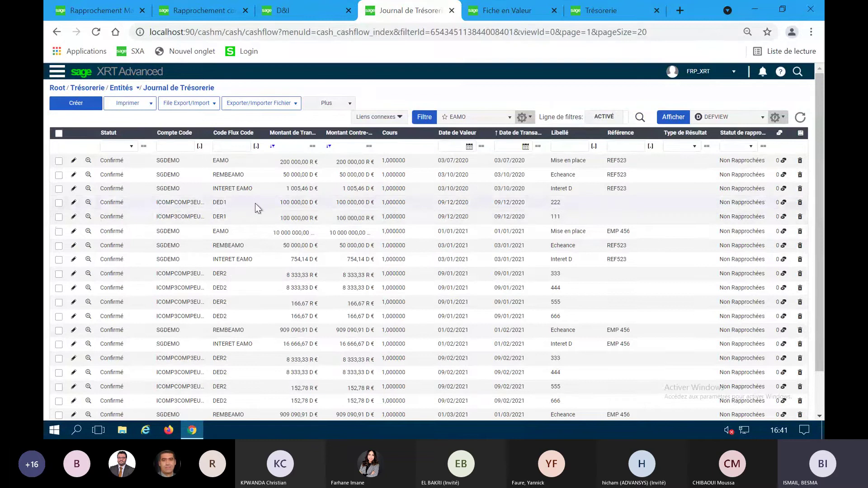
Step: Filter the EAMO flows on flow code DER1, clear that column filter and restore the default DEFFLTR filter
left_click_drag(221, 216, 222, 145)
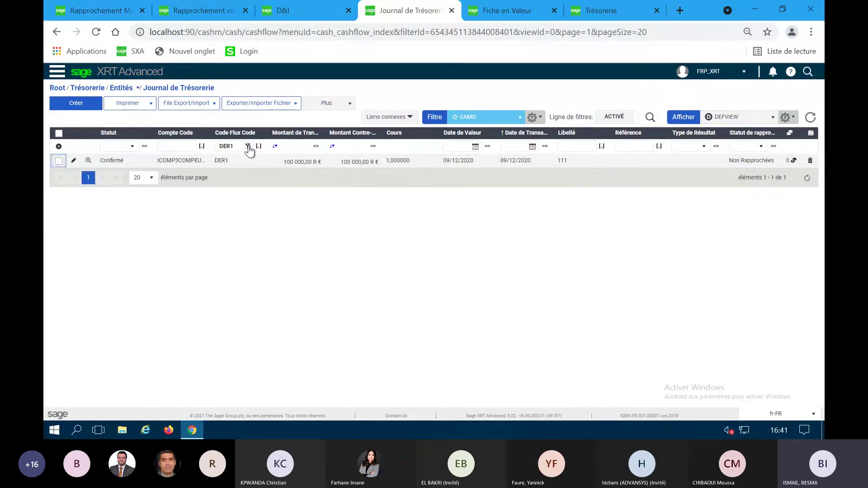
left_click(247, 145)
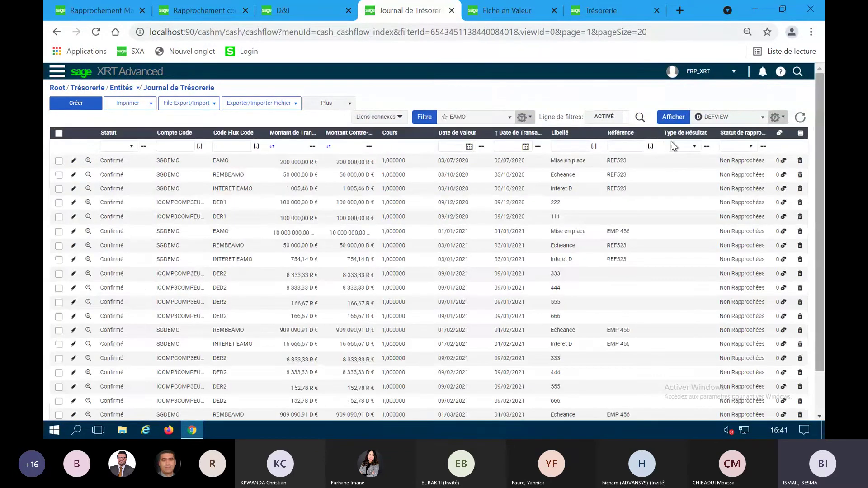
left_click(490, 116)
left_click(471, 144)
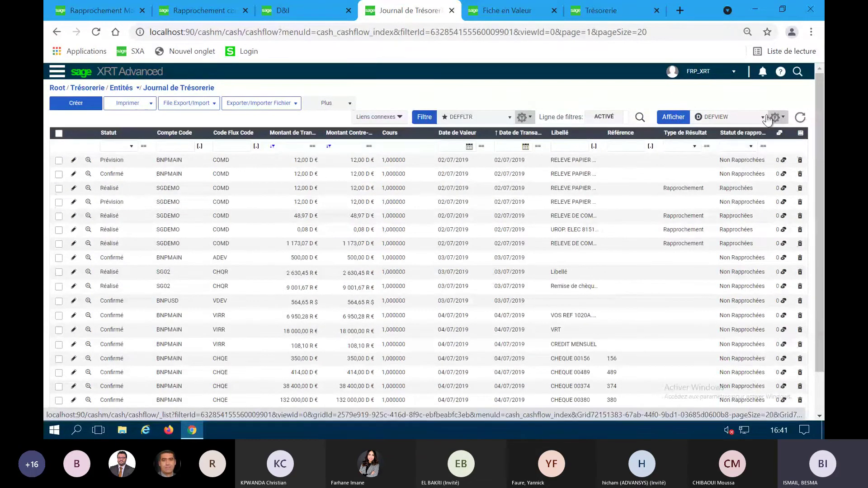
Step: Display the journal in the Banque chart view and compare it with the Banque widget on the Trésorerie dashboard
left_click(718, 118)
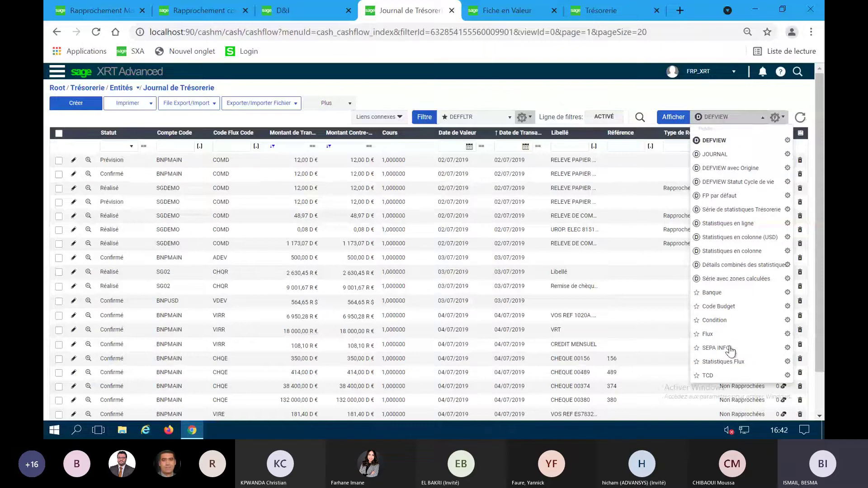
left_click(717, 293)
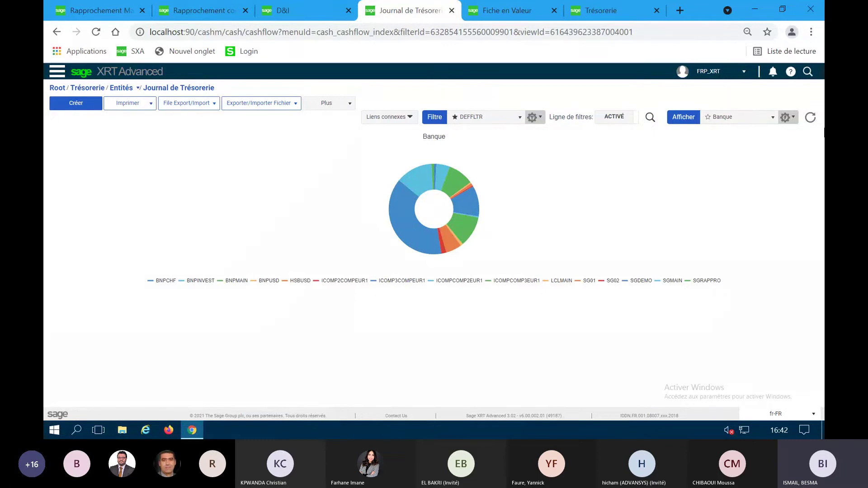
left_click(596, 14)
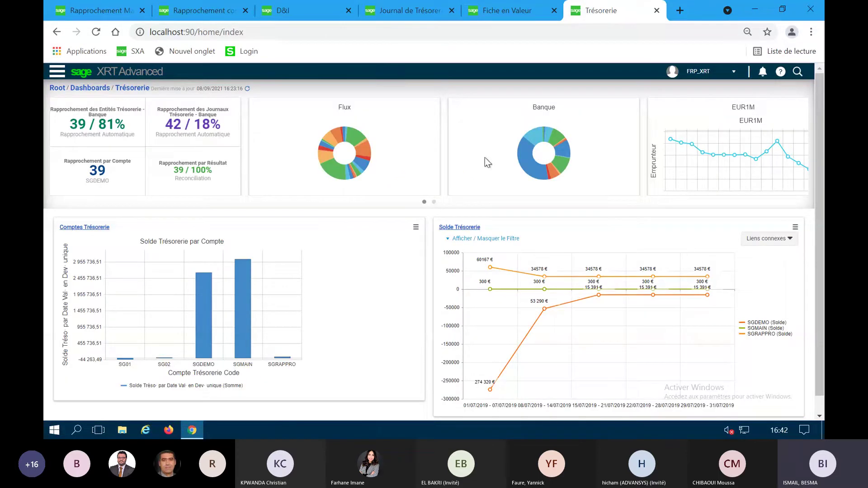
left_click(387, 14)
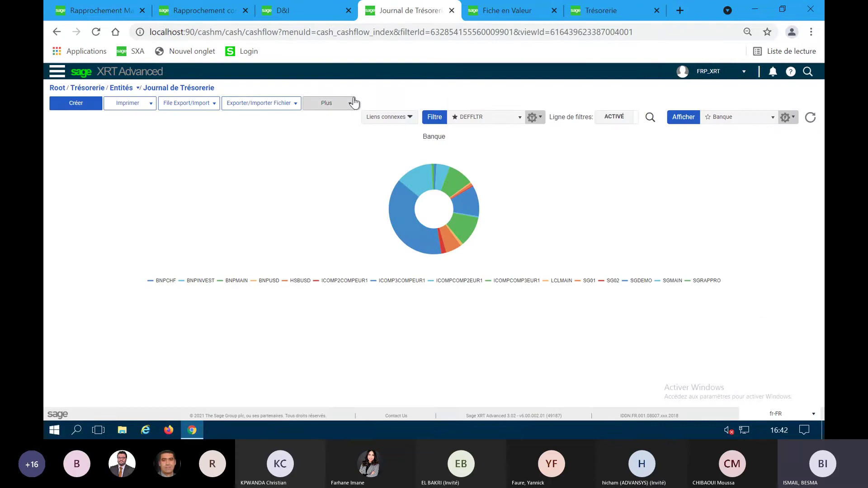
Step: View the dashboards available for saving the Banque chart as a widget, and close the dialog without saving
left_click(323, 106)
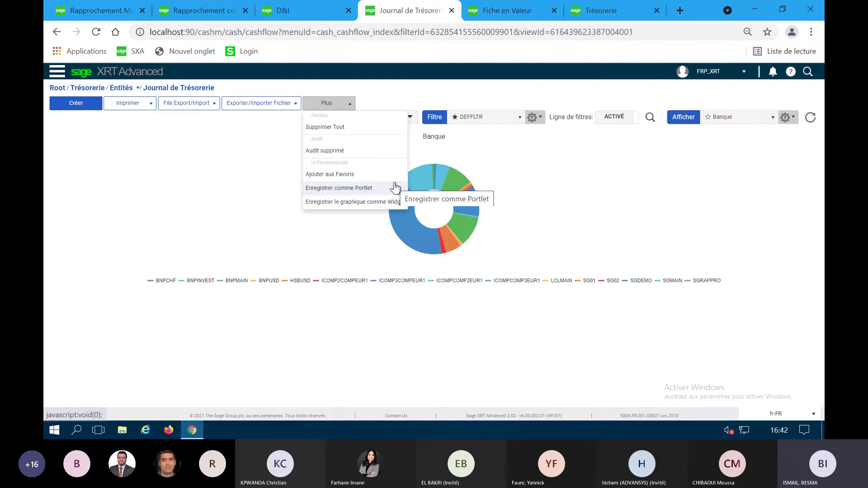
left_click(364, 203)
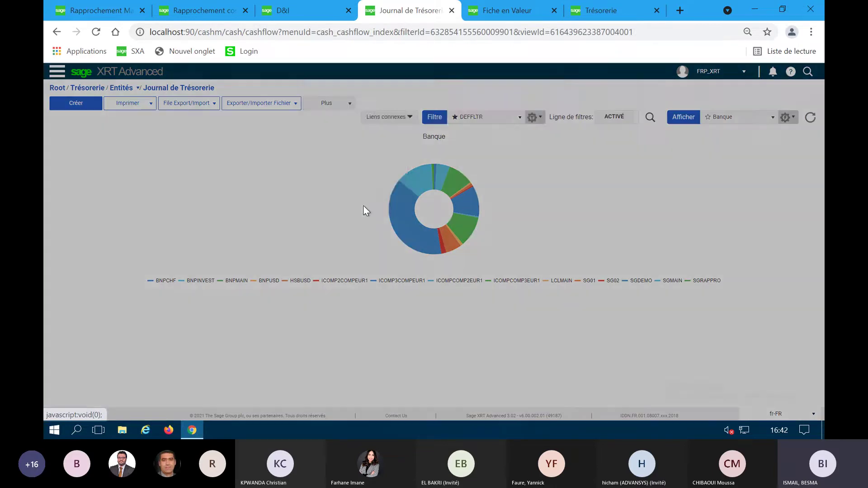
left_click(404, 113)
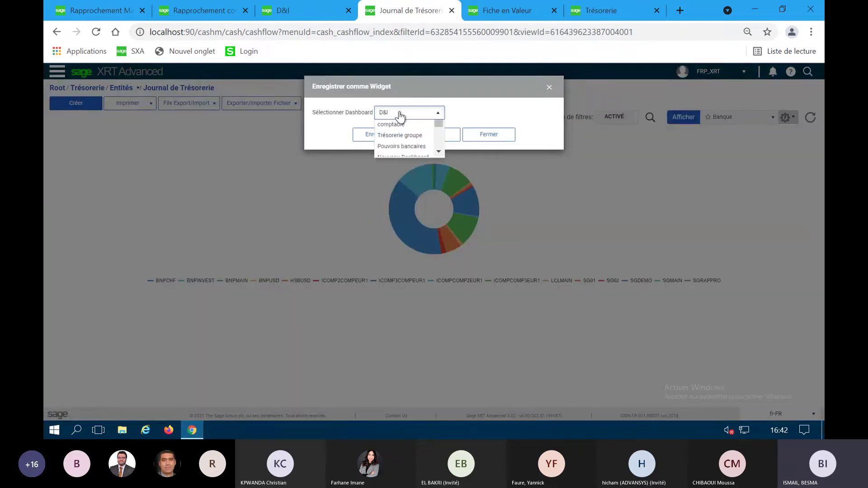
left_click(494, 144)
left_click(493, 136)
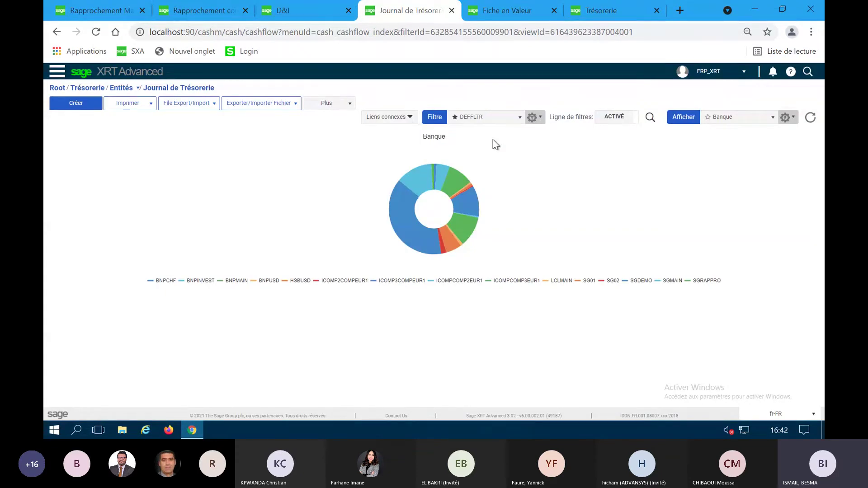
Step: Display the journal in the Statistiques Flux view and expand the pivot by budget code and by account
left_click(732, 119)
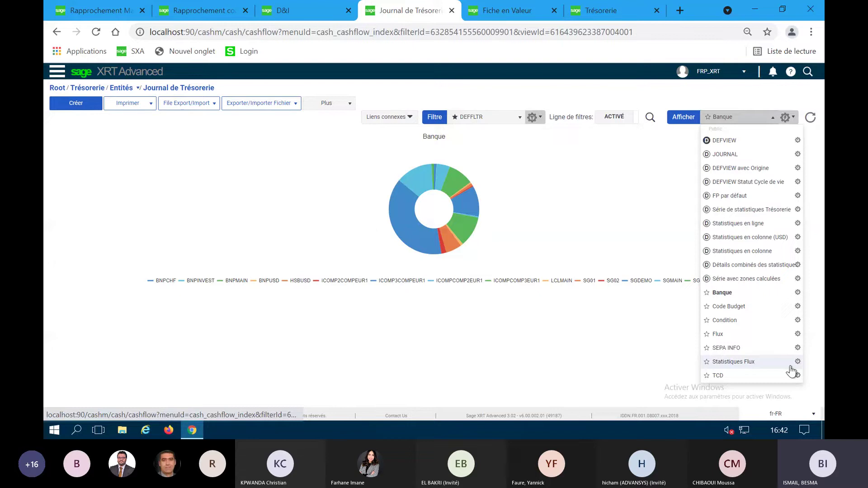
left_click(763, 362)
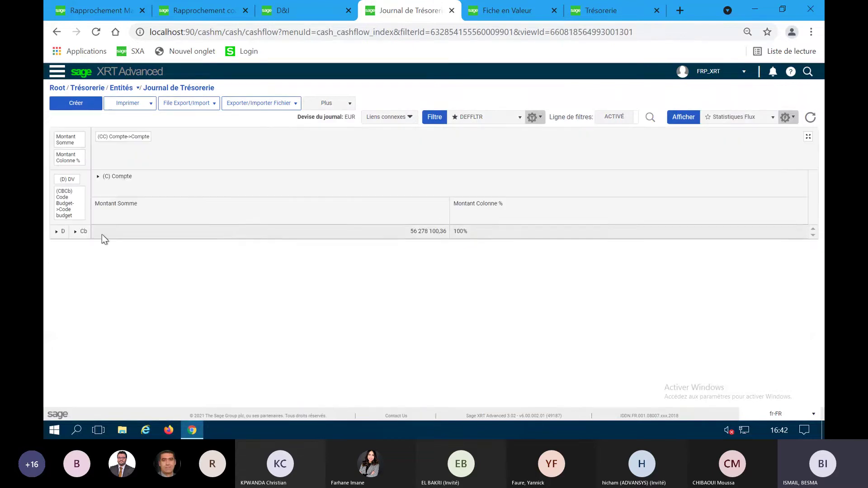
left_click(75, 232)
left_click(142, 164)
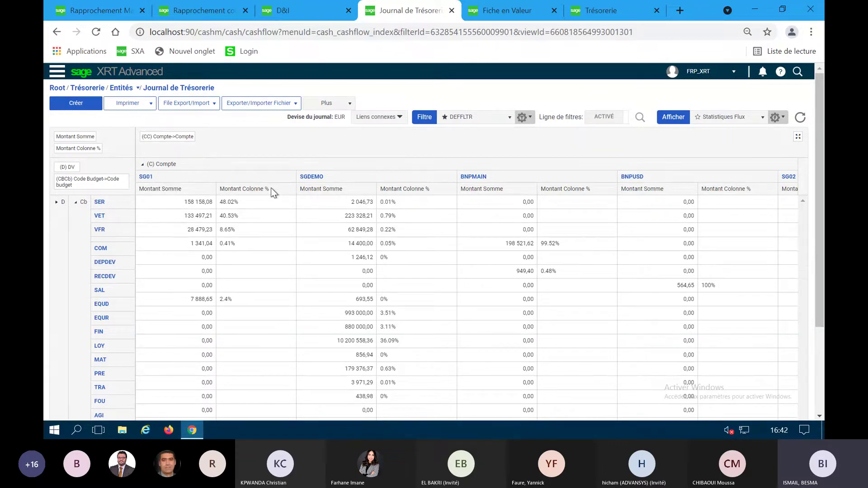
Step: Open the Statistiques Flux view's settings and examine its columns and the available grid types, keeping Pivot
left_click(751, 118)
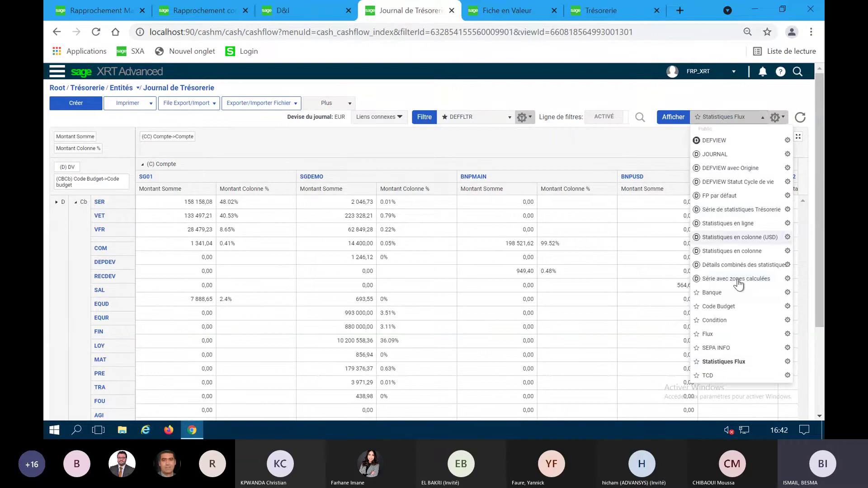
left_click(788, 362)
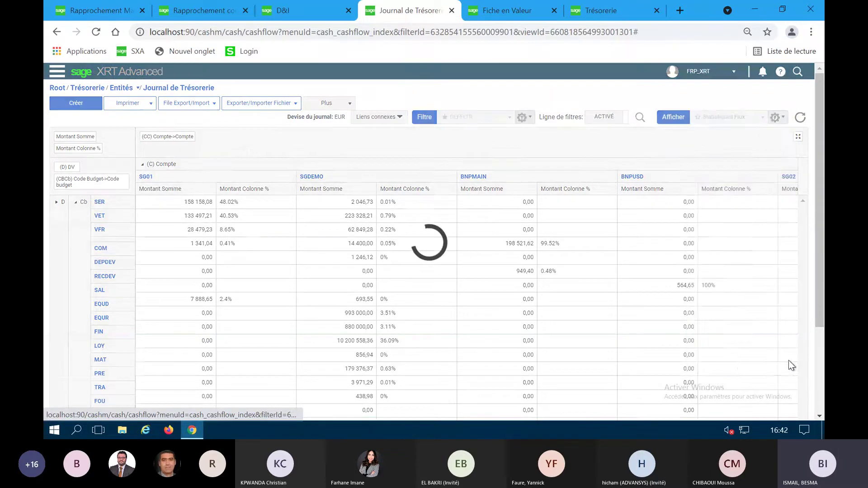
scroll(790, 365, "down", 1)
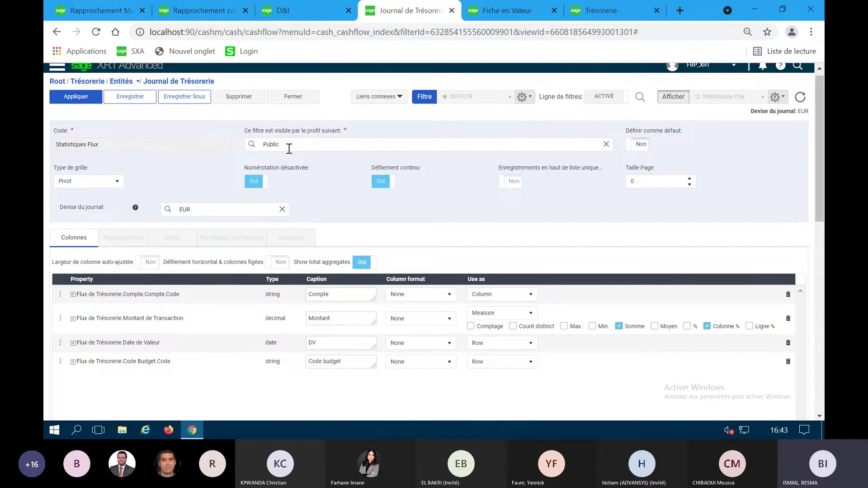
left_click(94, 180)
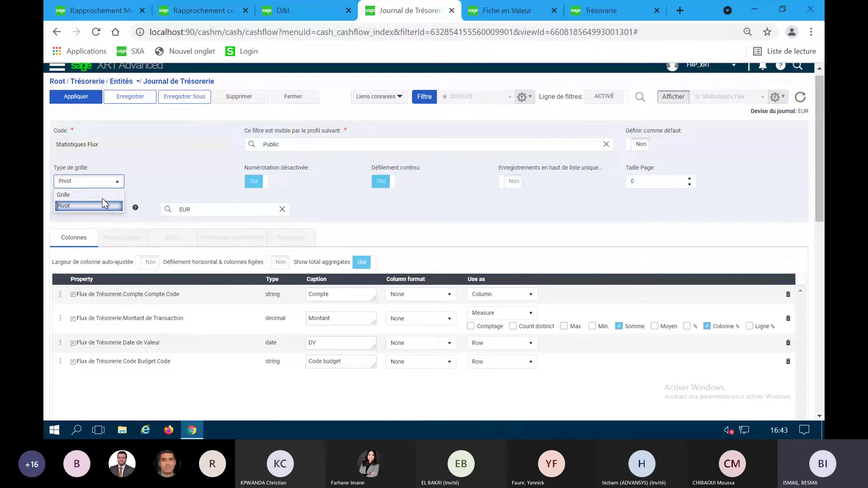
left_click(175, 175)
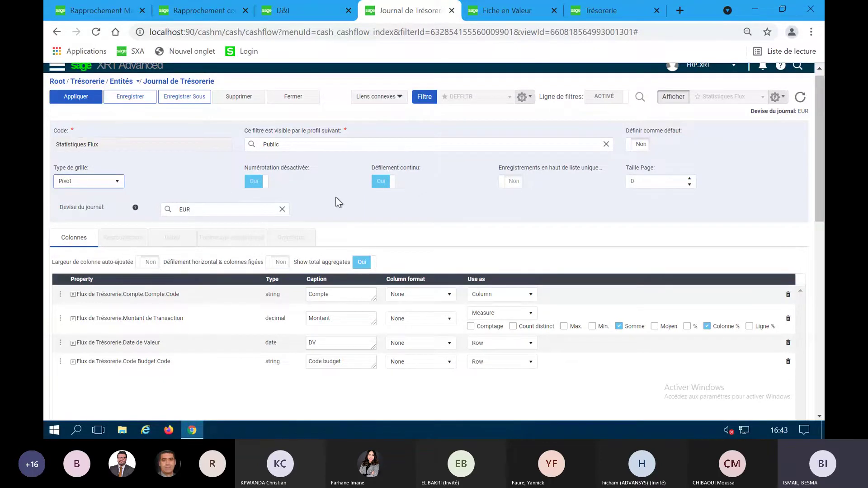
Step: Browse the fields available for the Statistiques Flux pivot and close the selection without changing it
scroll(277, 236, "down", 4)
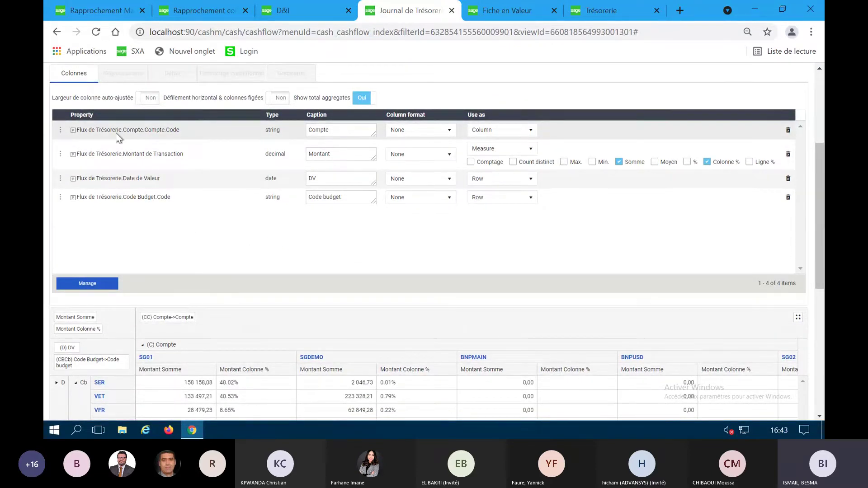
mouse_move(62, 133)
left_mouse_down()
mouse_move(63, 197)
mouse_move(71, 132)
left_mouse_up()
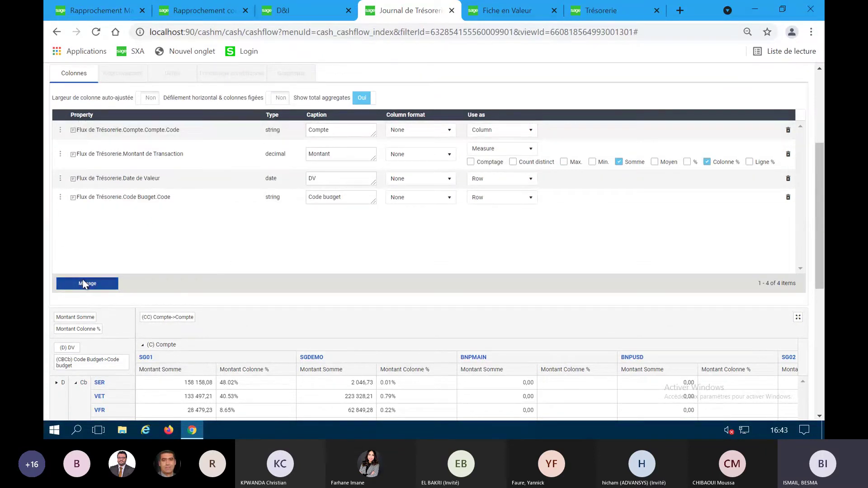
left_click(87, 284)
scroll(452, 165, "down", 10)
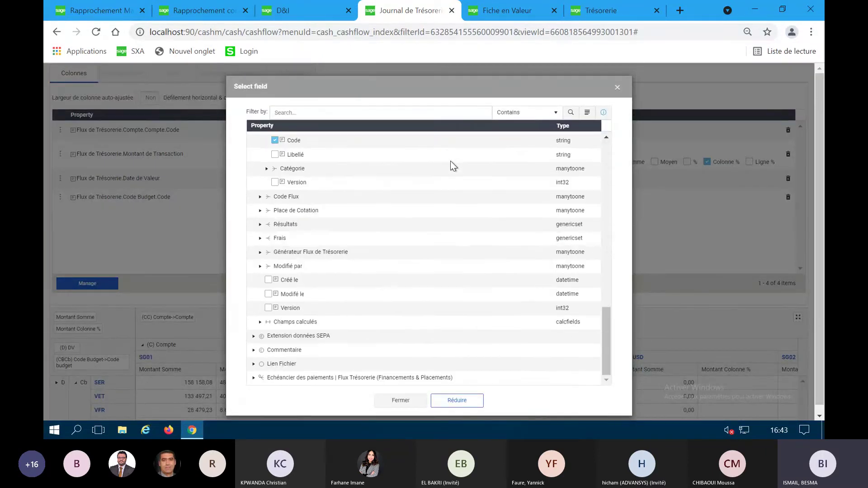
scroll(450, 161, "up", 15)
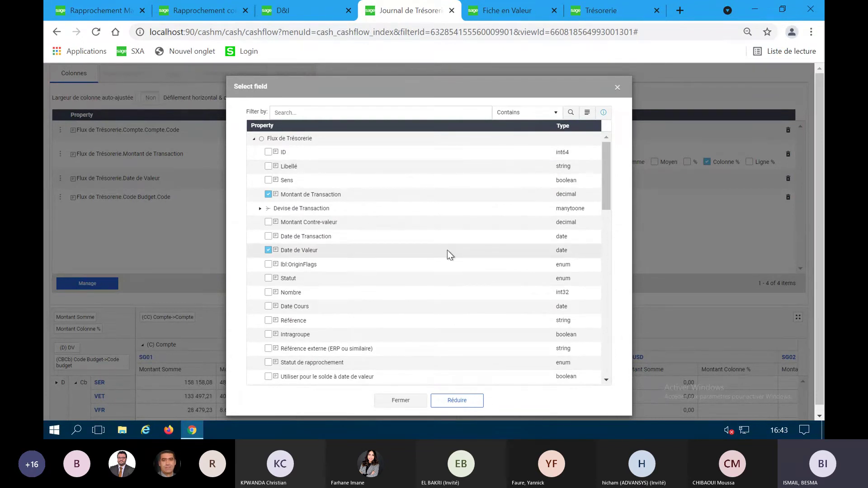
left_click(408, 406)
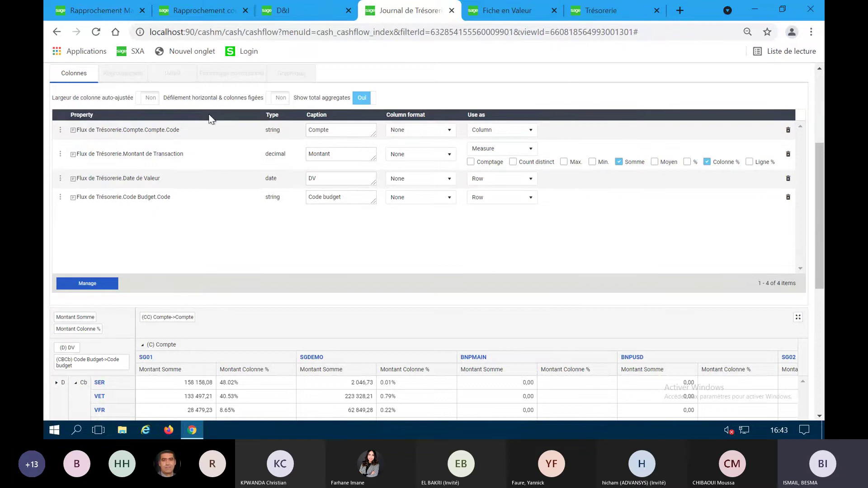
Step: Re-enter DV as the caption of the Date de Valeur column
double_click(310, 177)
key("BackSpace")
type("DV")
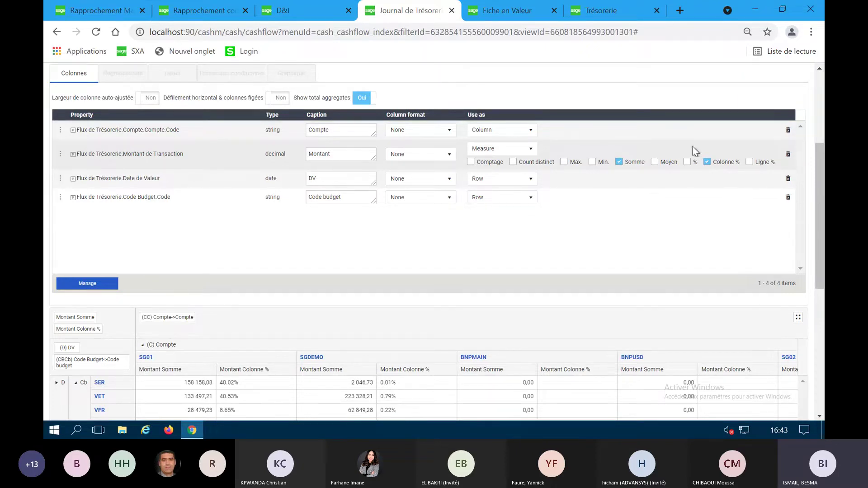
Step: Expand and collapse the value date level in the pivot preview, and close the view settings without saving
scroll(389, 252, "down", 1)
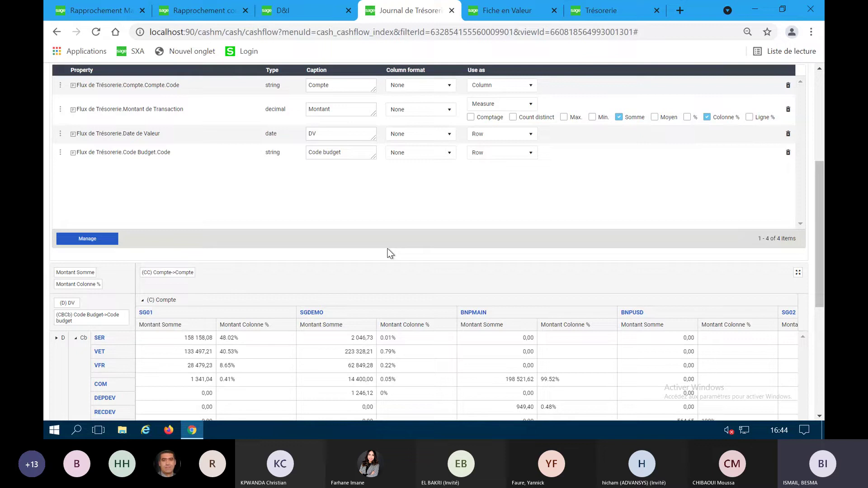
scroll(387, 252, "down", 2)
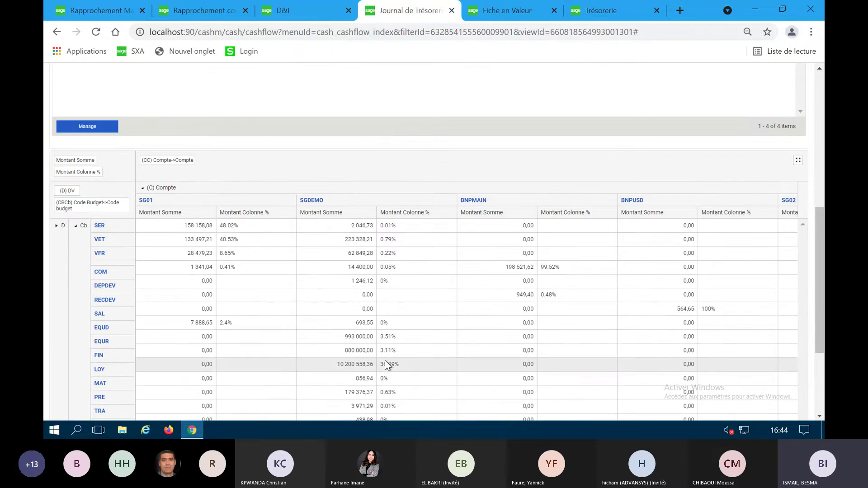
scroll(387, 365, "down", 2)
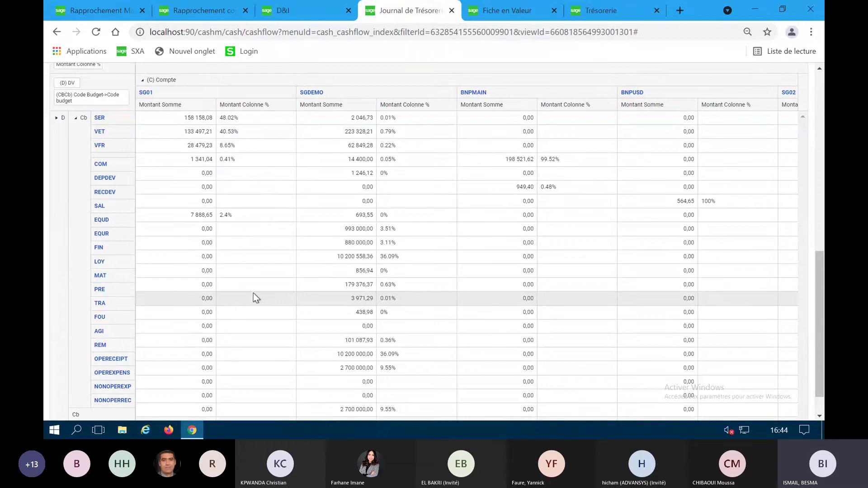
left_click(56, 119)
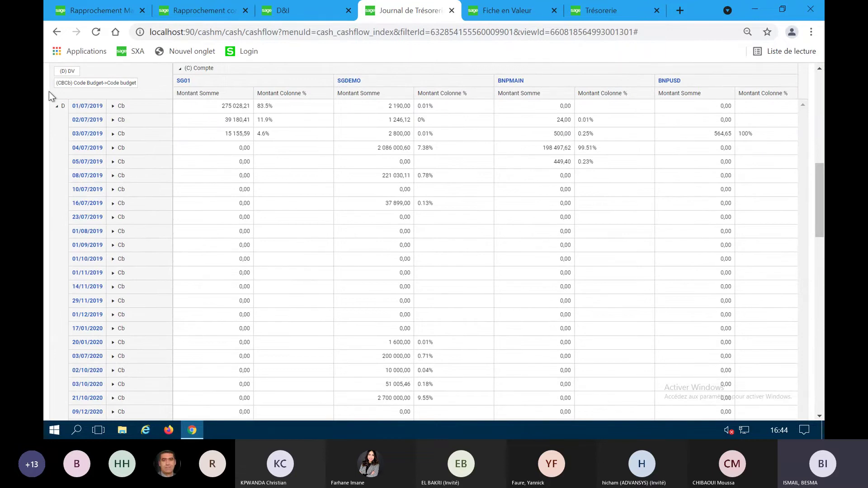
left_click(57, 106)
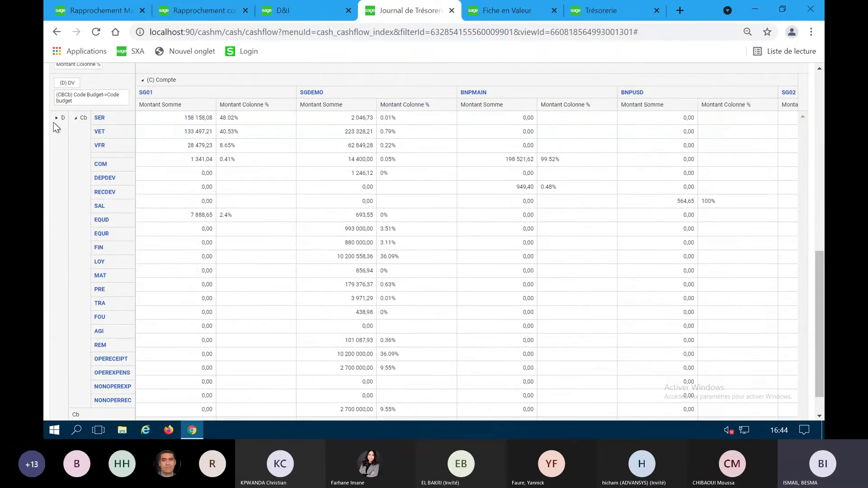
scroll(362, 281, "up", 10)
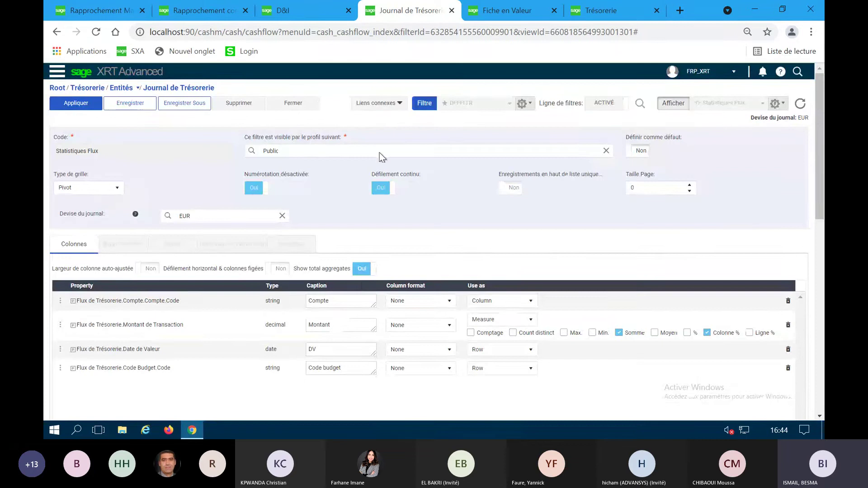
left_click(290, 104)
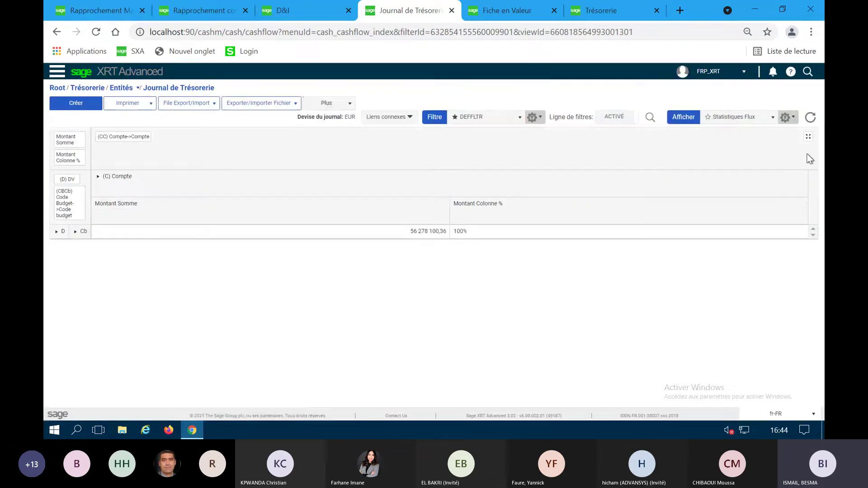
Step: Display the treasury journal in the Condition view
left_click(743, 122)
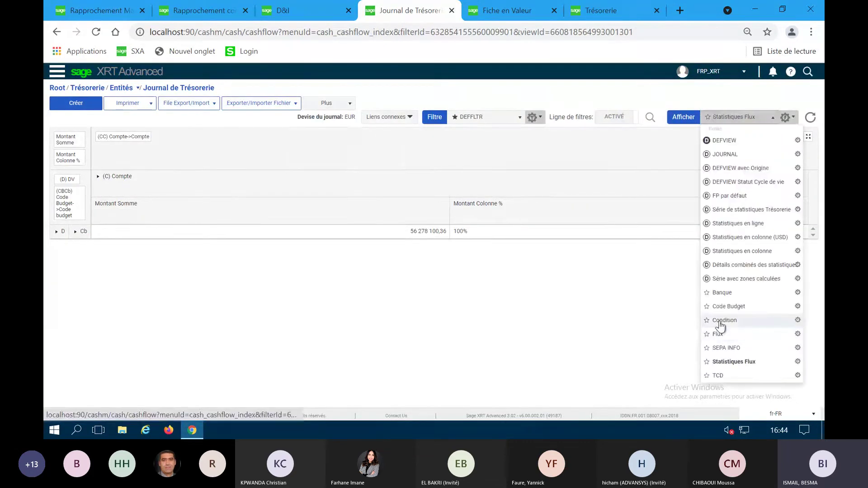
left_click(719, 322)
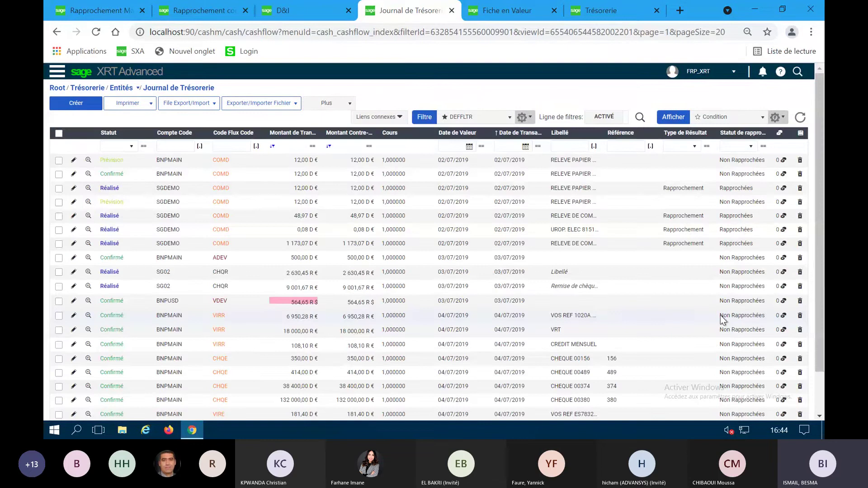
Step: Display the Statistiques en colonne (USD) view with Dépense expanded by flow code, and look over the print and export options
left_click(727, 120)
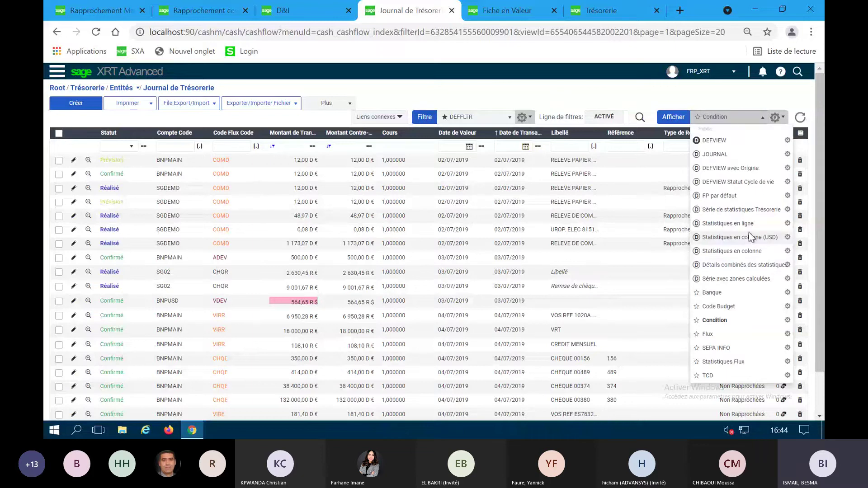
left_click(750, 237)
left_click(126, 217)
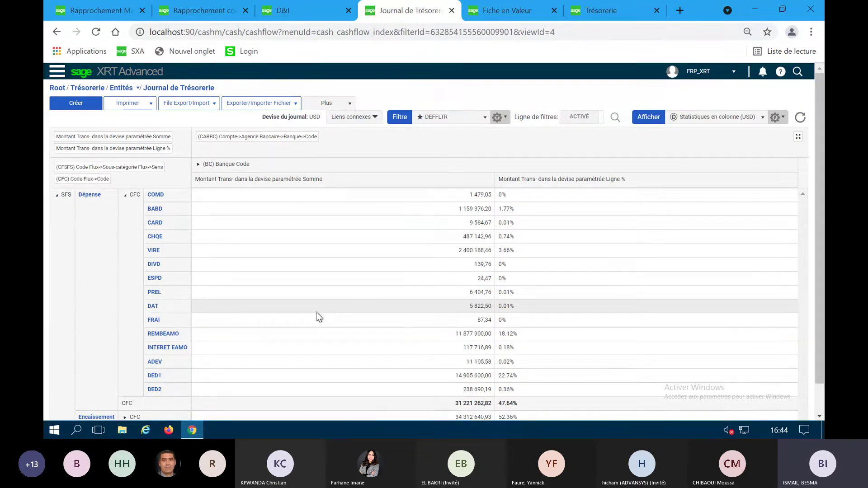
left_click(131, 105)
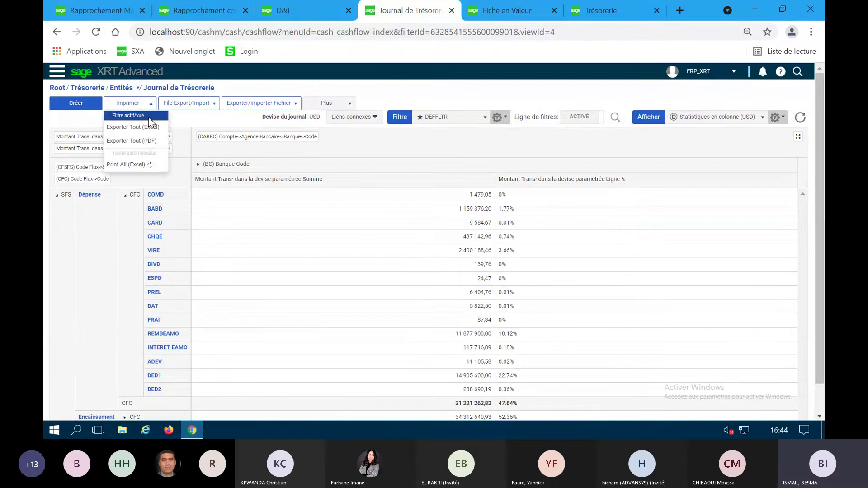
left_click(72, 123)
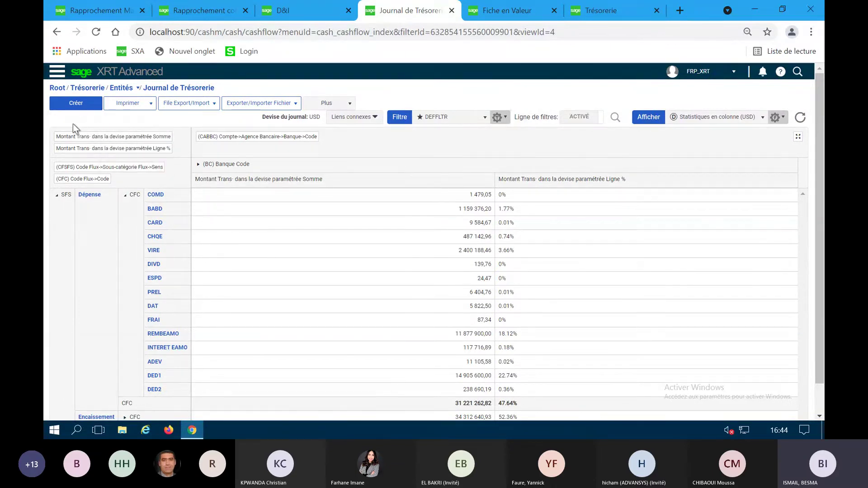
Step: Open Analyses Trésorerie par Date de Valeur & Code Budget and apply a filter on the treasury account SGDEMO
left_click(57, 72)
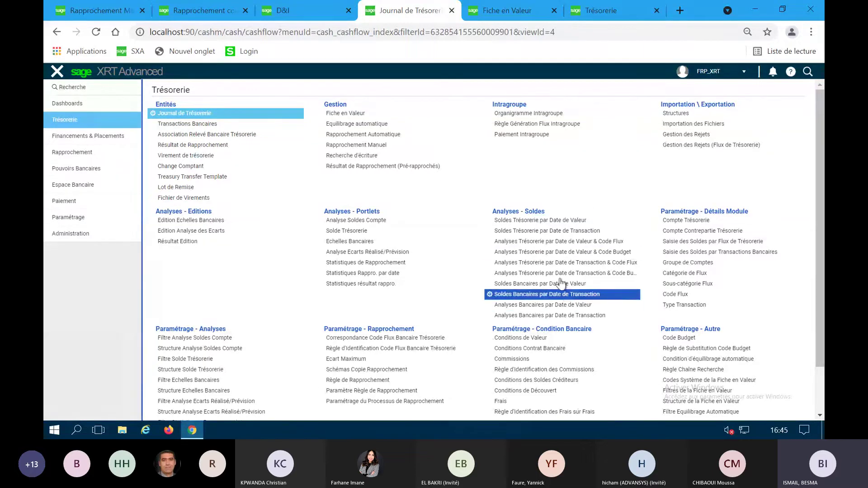
left_click(547, 254)
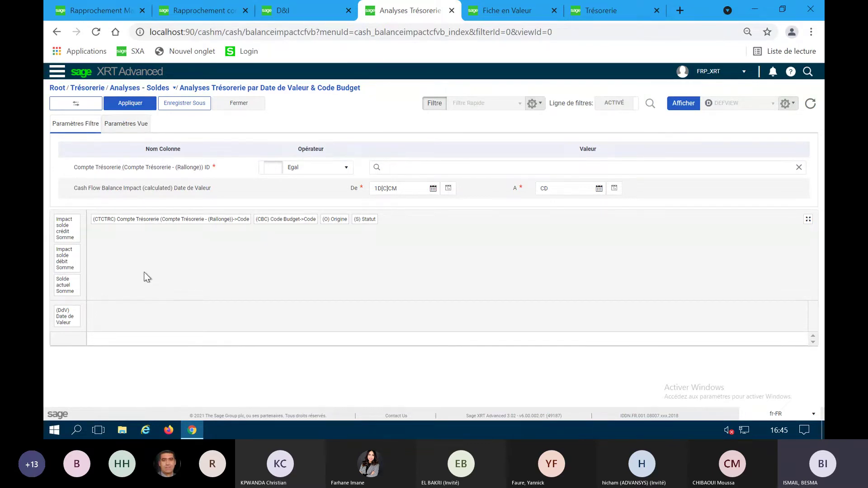
left_click(379, 168)
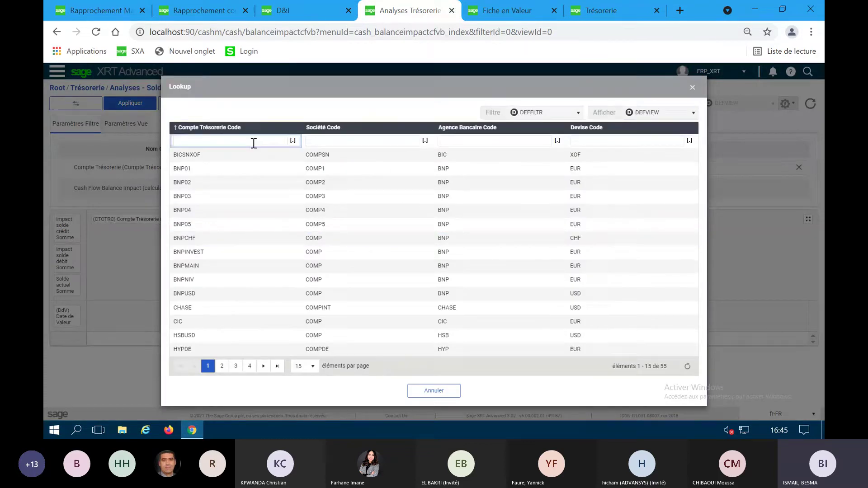
left_click(253, 143)
type("SG")
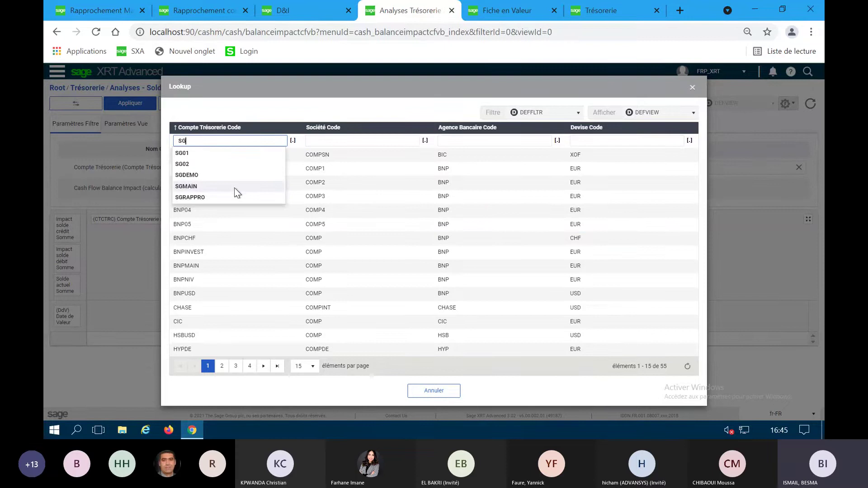
left_click(226, 175)
left_click(251, 166)
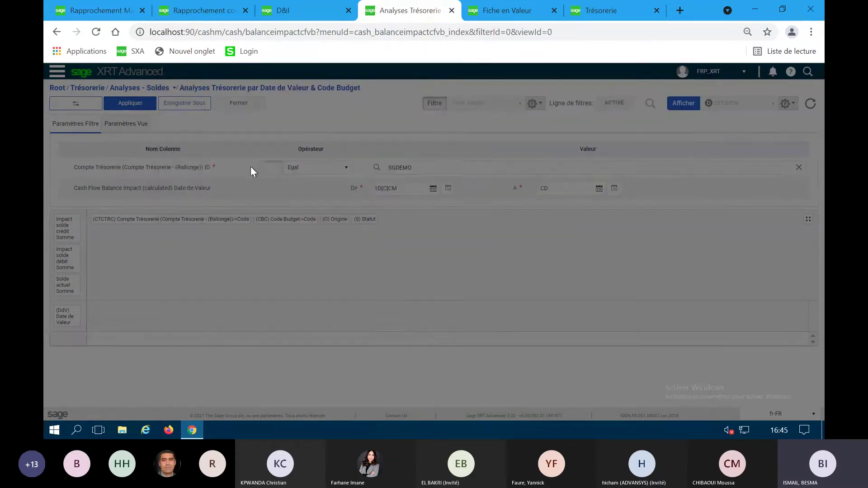
left_click(131, 102)
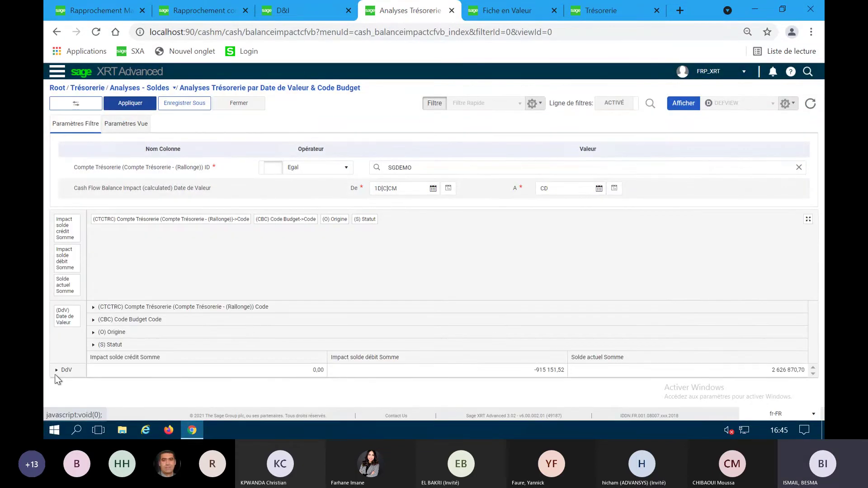
Step: Expand the SGDEMO analysis by value date and budget code, and examine the balances across the budget codes
left_click(57, 370)
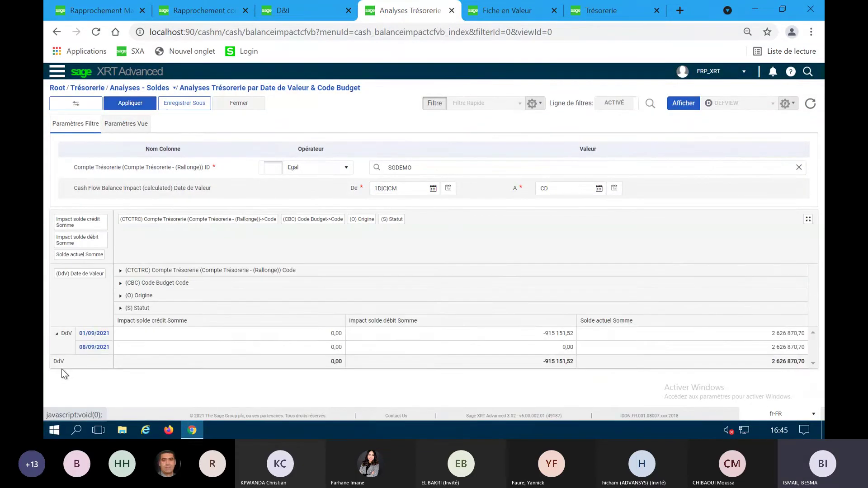
left_click(121, 309)
left_click(120, 296)
left_click(120, 283)
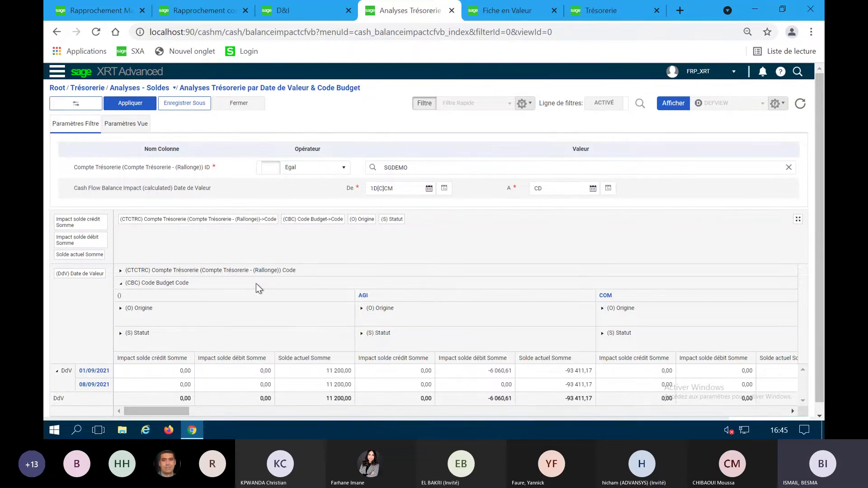
scroll(480, 398, "right", 5)
scroll(483, 400, "right", 6)
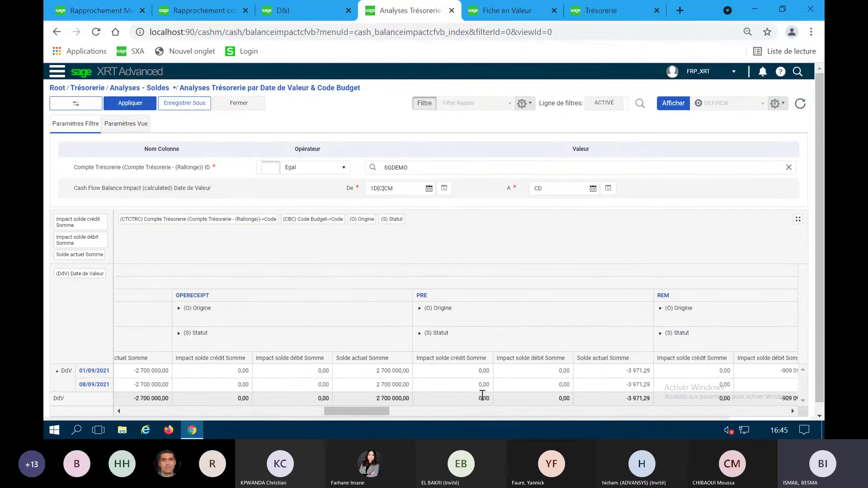
Step: Open Analyse Soldes Compte, apply the SG filter, and hide the filter parameters to show the full balance grid
left_click(57, 72)
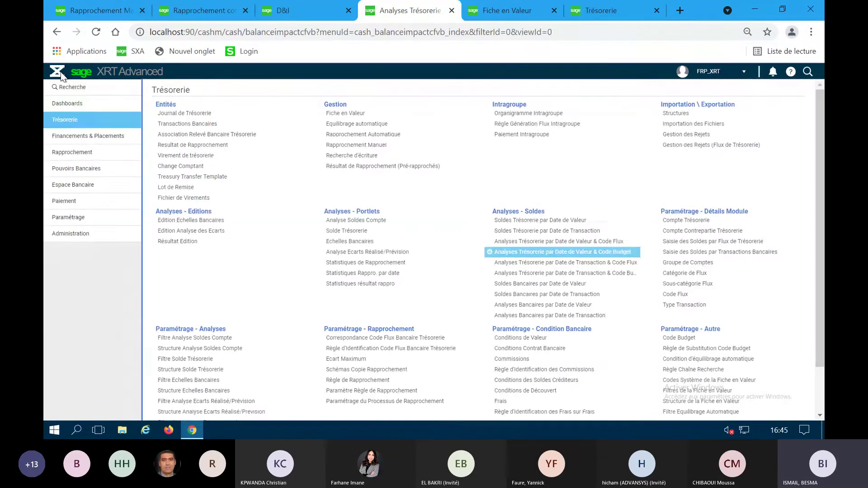
left_click(343, 220)
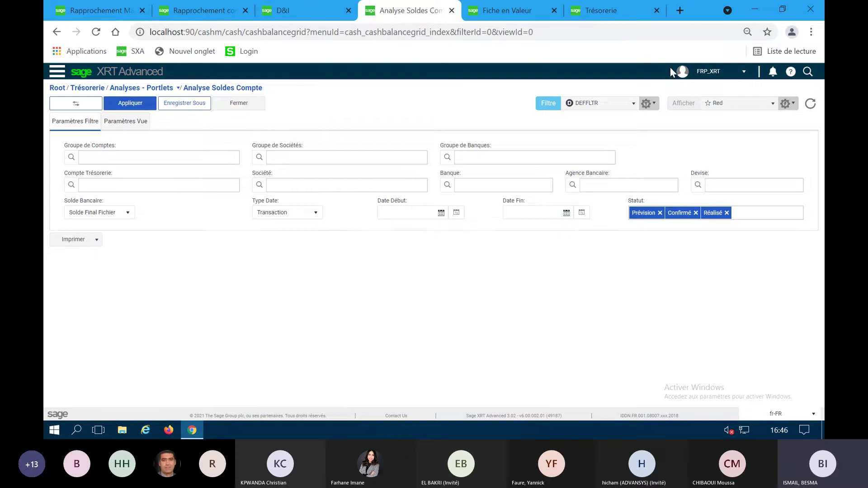
left_click(598, 106)
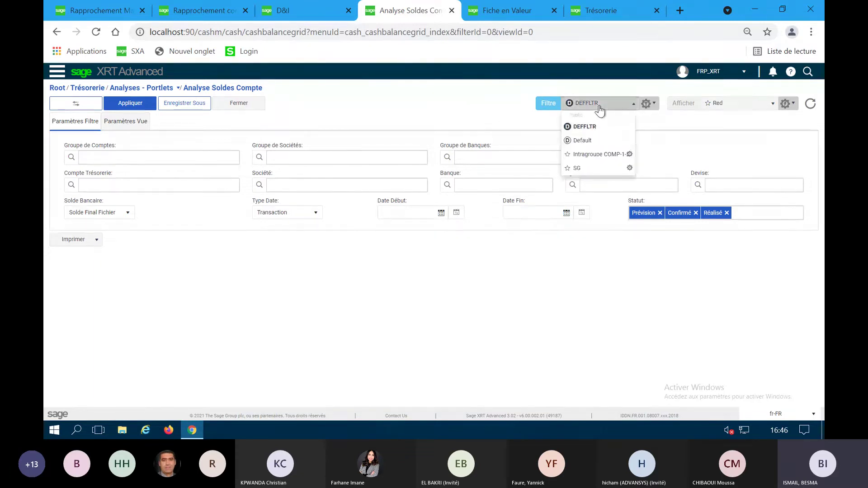
left_click(587, 168)
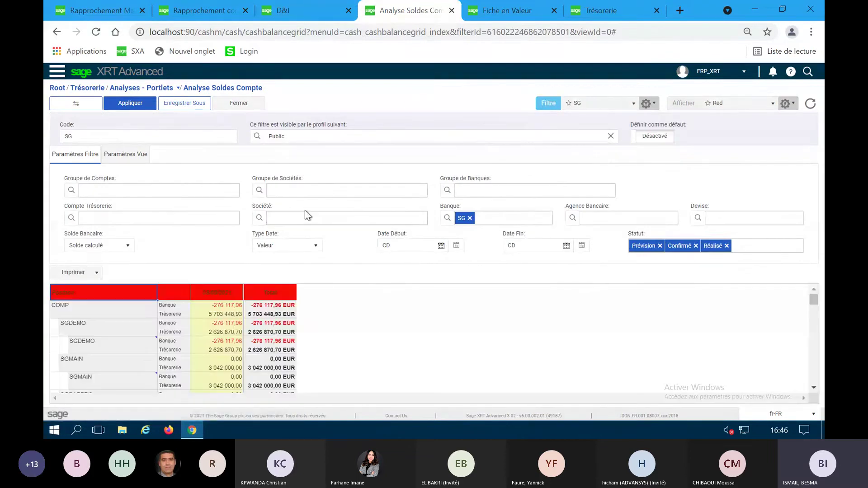
left_click(551, 105)
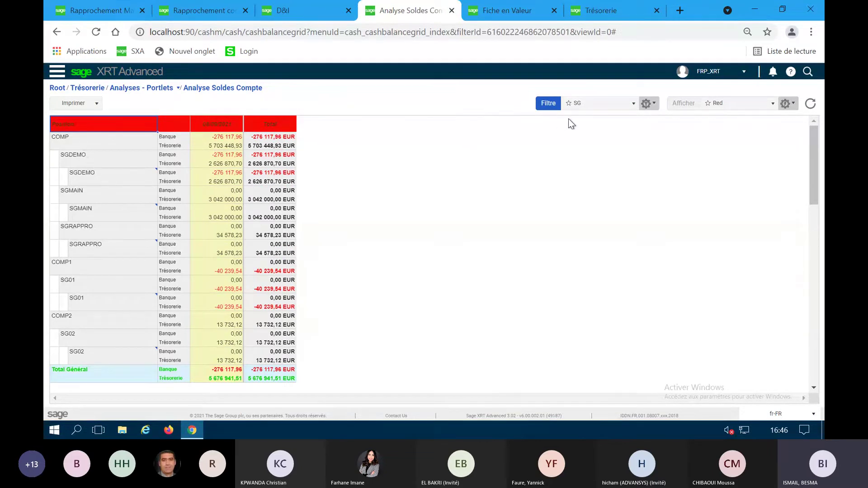
Step: Apply the Intragroupe COMP-1-2 filter to the account balance analysis and bring up the list of Trésorerie functions
left_click(604, 103)
left_click(593, 155)
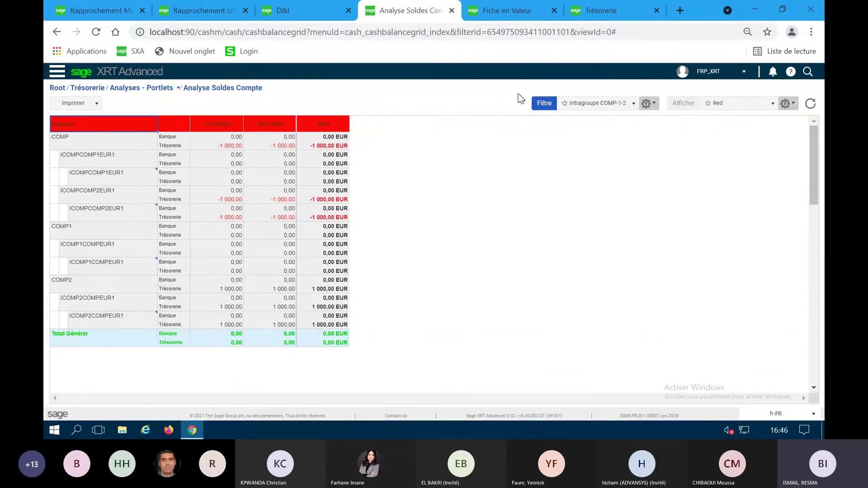
left_click(57, 71)
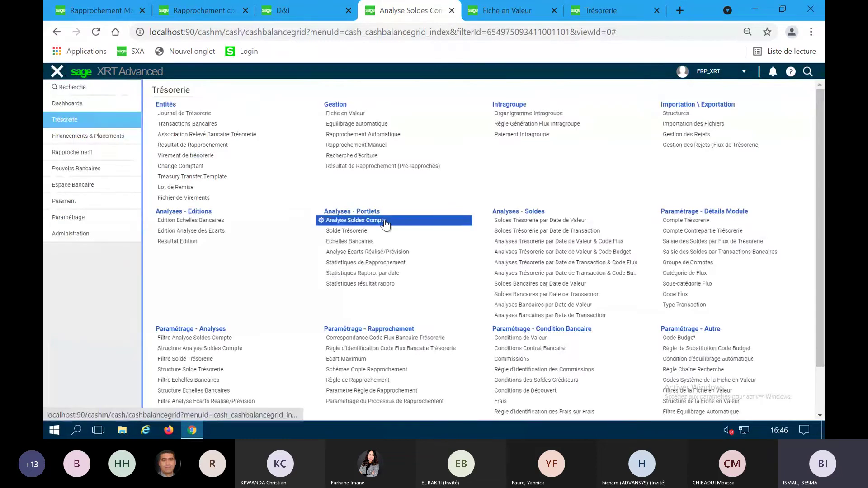
Step: Open Analyse Ecarts Réalisé/Prévision, apply the SG filter, and hide the filter parameters to show the full variance grid
left_click(374, 252)
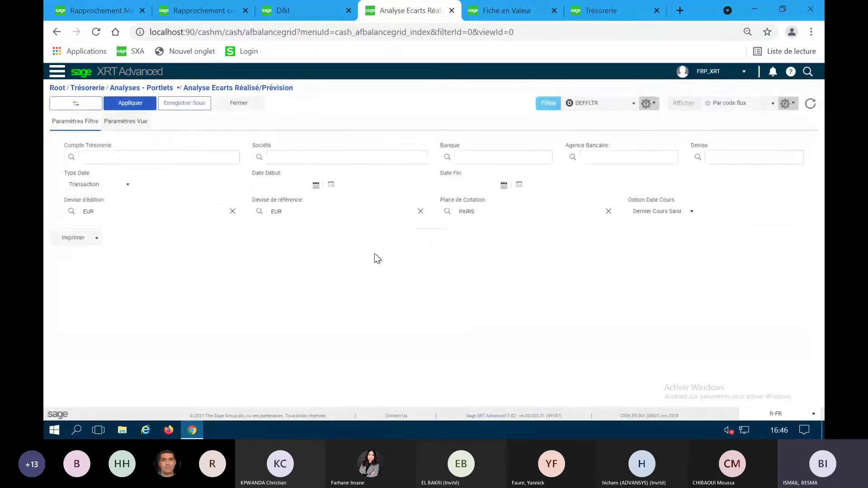
left_click(588, 103)
left_click(595, 153)
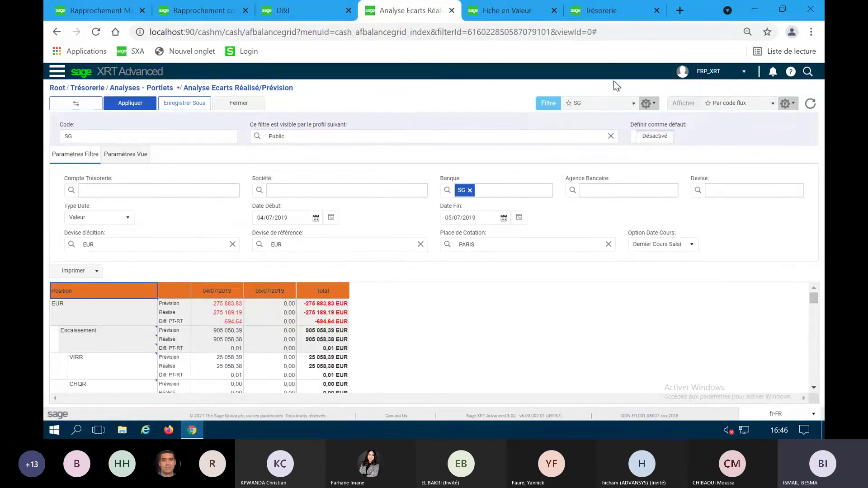
left_click(548, 105)
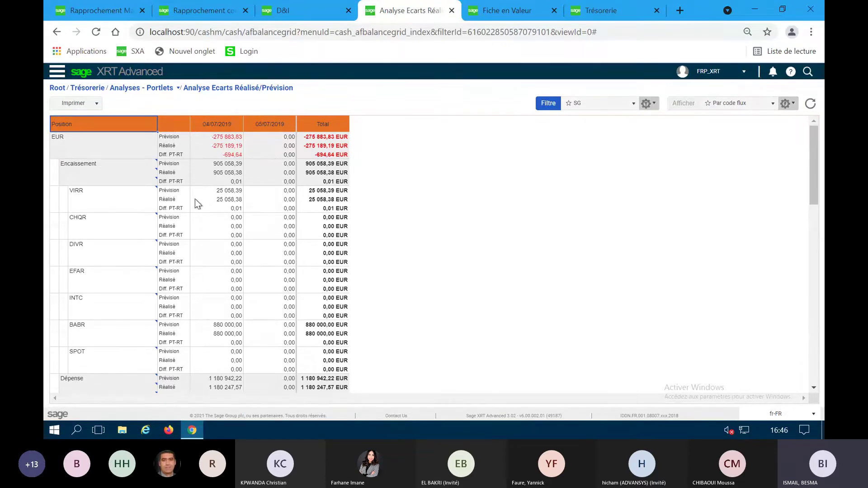
Step: Open the GROUP chart in Organigramme Intragroupe and examine its list of companies and its graphical hierarchy
left_click(57, 72)
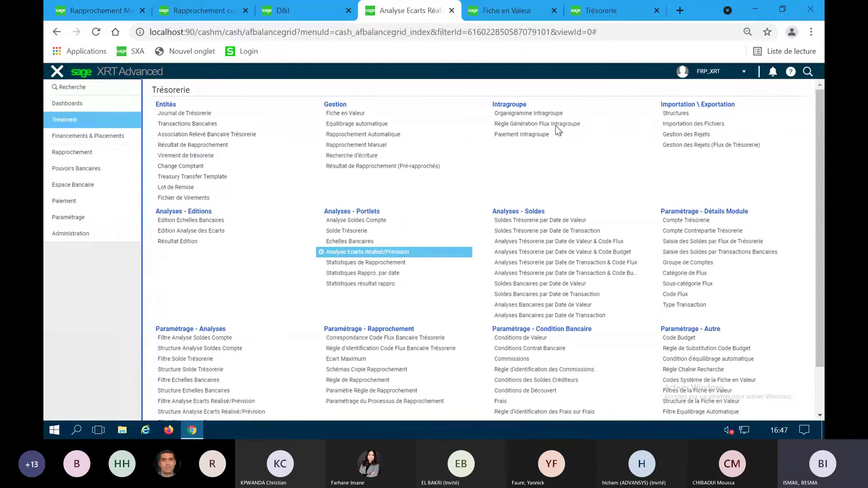
left_click(536, 115)
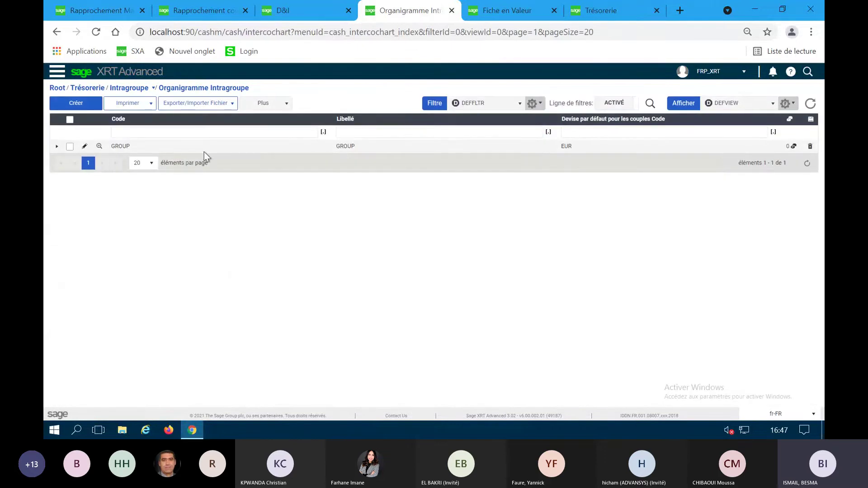
left_click(85, 145)
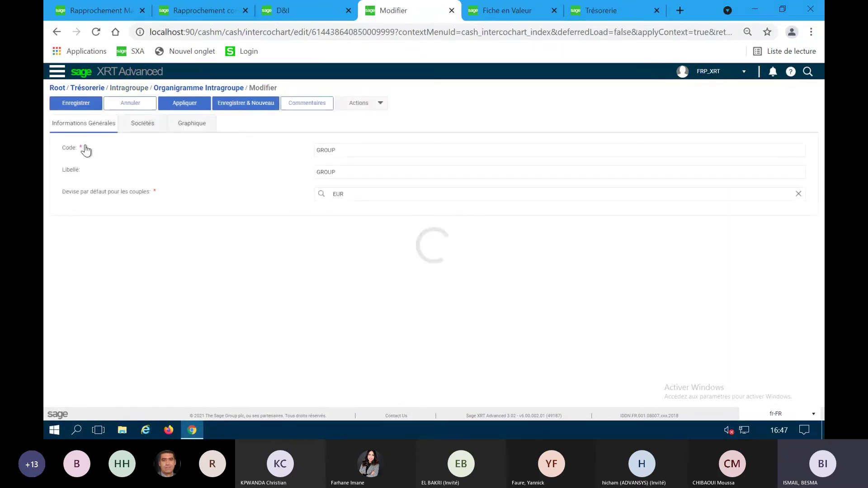
left_click(139, 124)
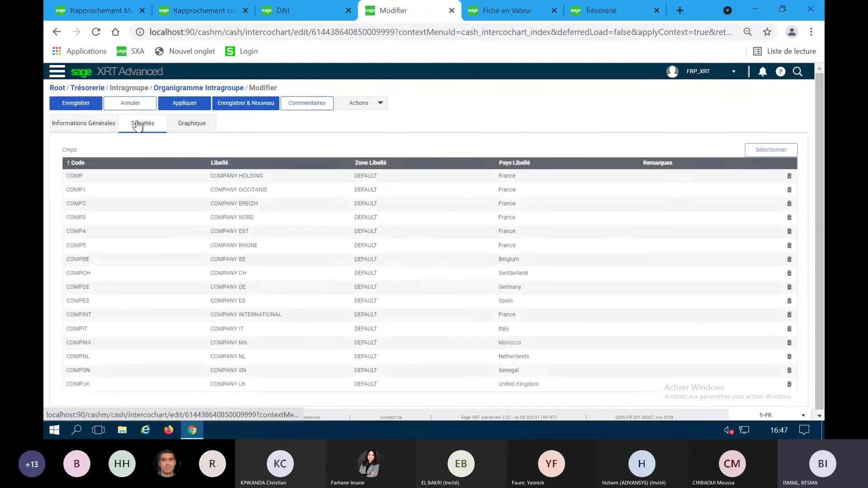
left_click(203, 130)
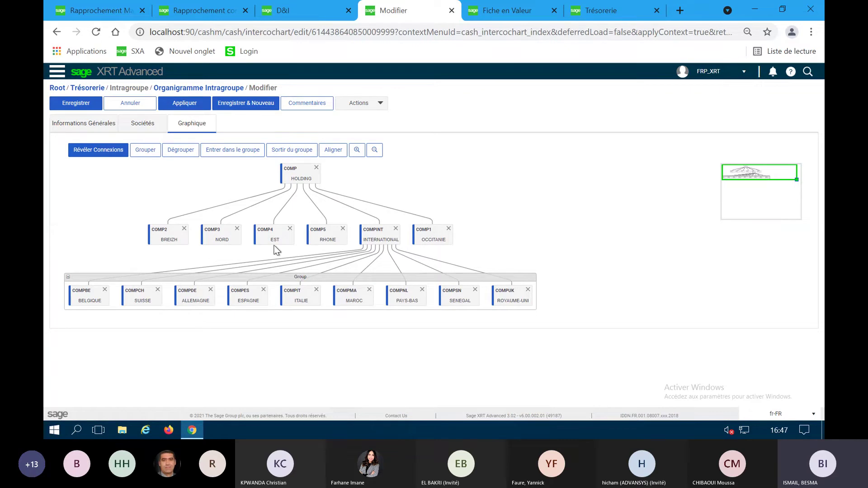
Step: Leave the organisation chart without saving and open the COMP to COMP2 payment in Paiement Intragroupe for editing
left_click(56, 74)
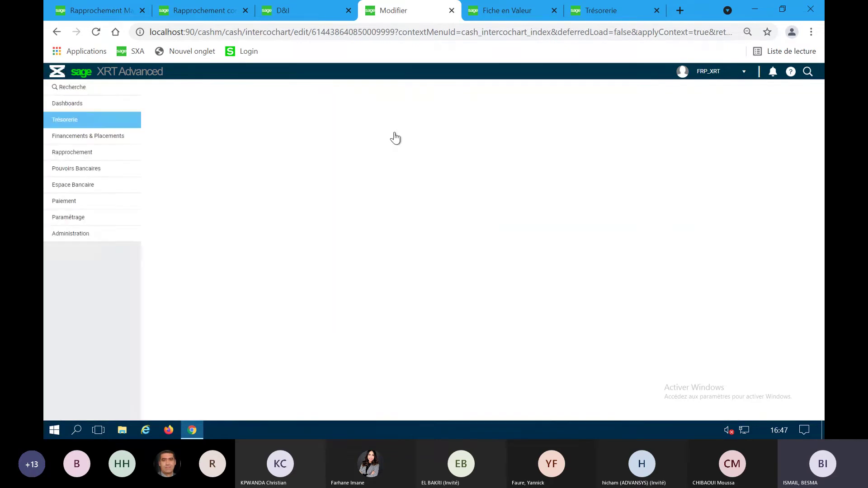
left_click(521, 135)
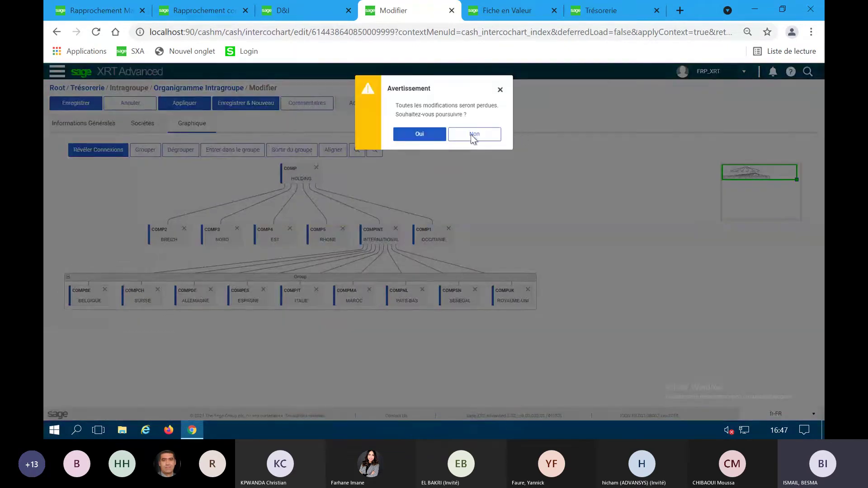
left_click(409, 135)
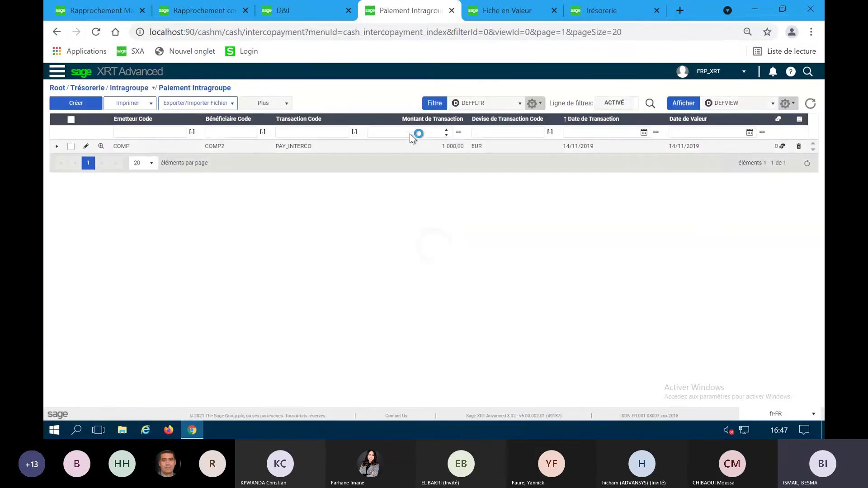
left_click(87, 147)
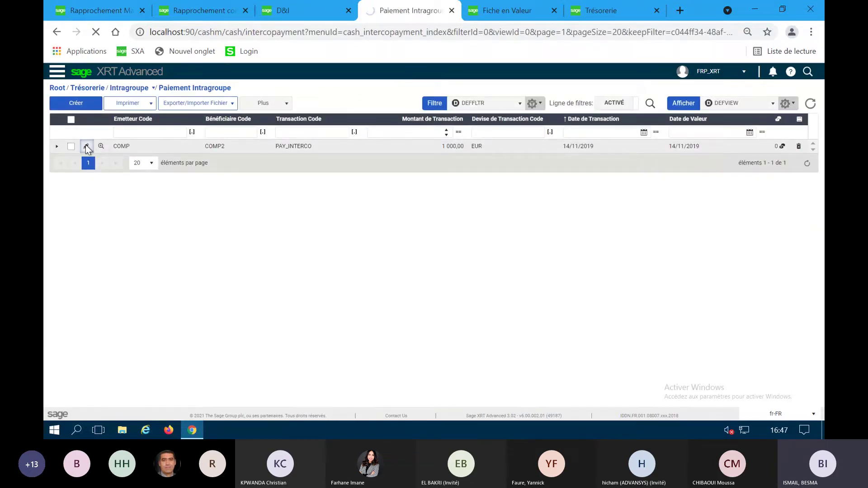